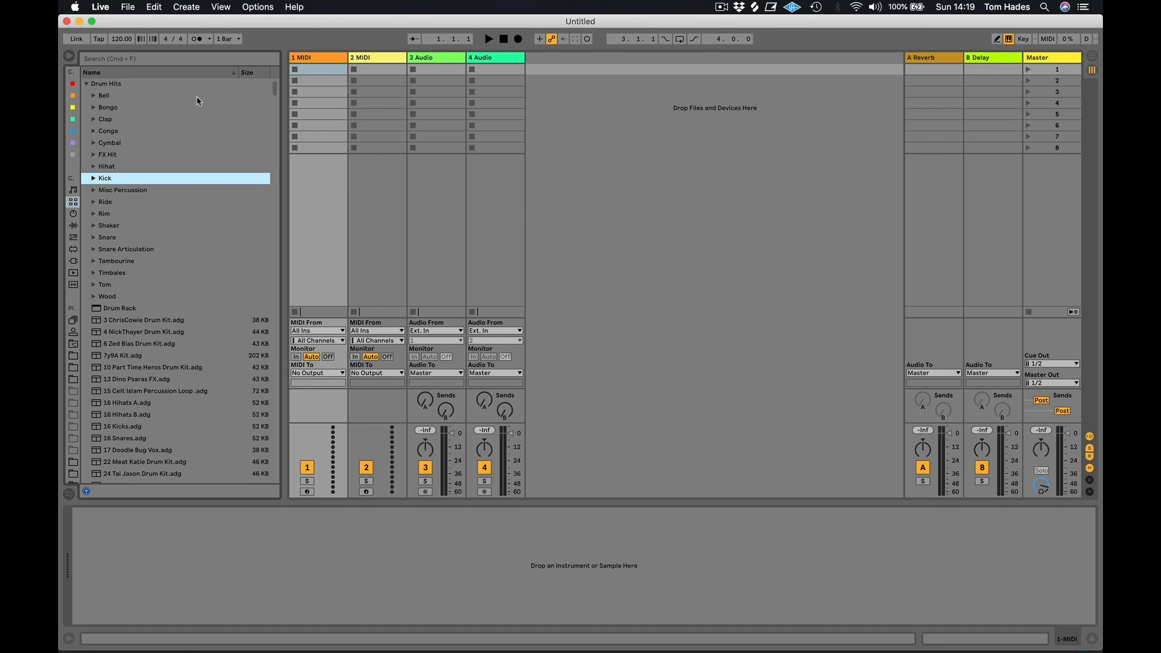
# - Search the drum library for 909, load Kick 909.adg onto track 1 MIDI, and clear the search
pyautogui.click(169, 58)
pyautogui.write('909')
pyautogui.click(94, 132)
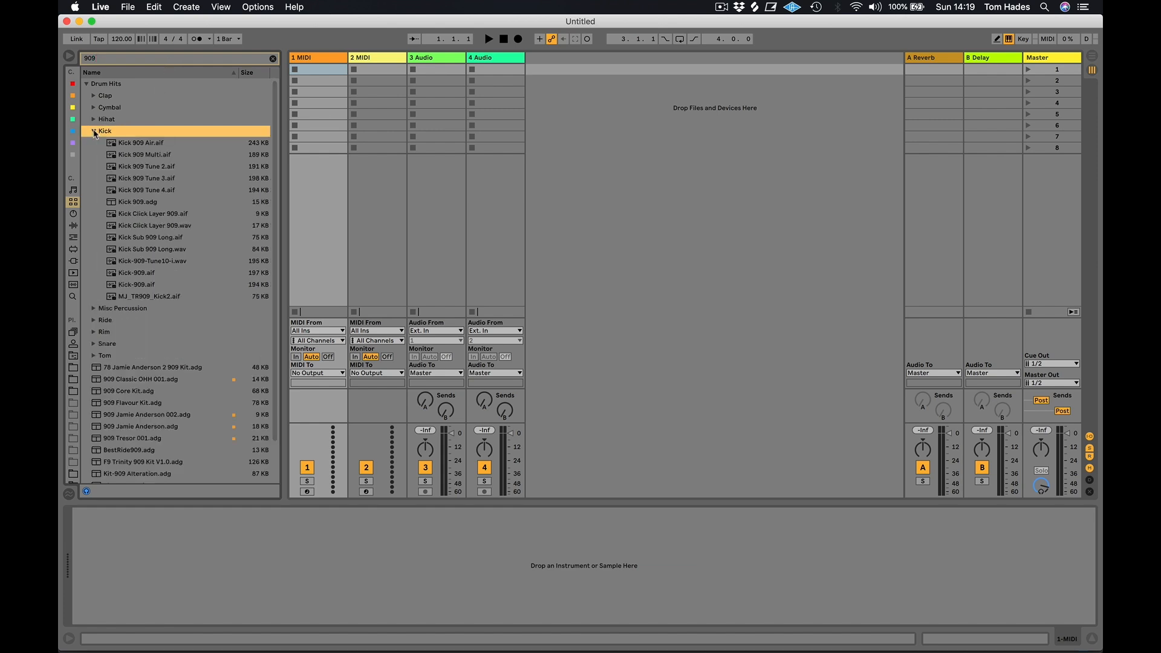
pyautogui.moveTo(144, 204); pyautogui.dragTo(314, 213)
pyautogui.click(273, 59)
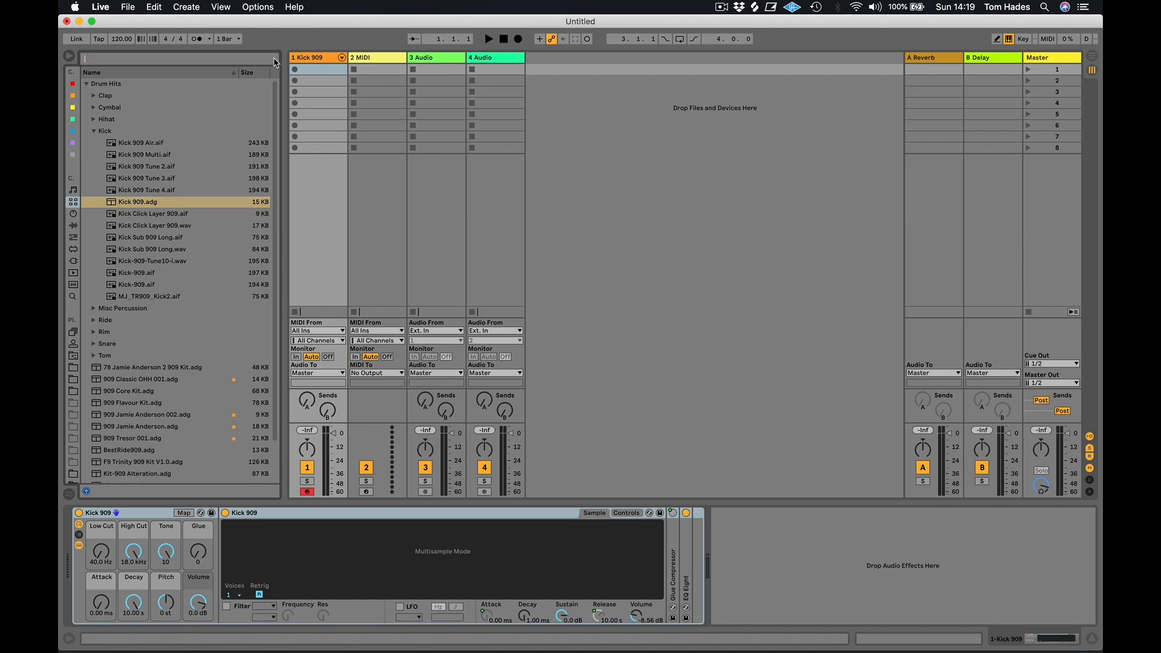
pyautogui.click(158, 179)
pyautogui.click(94, 178)
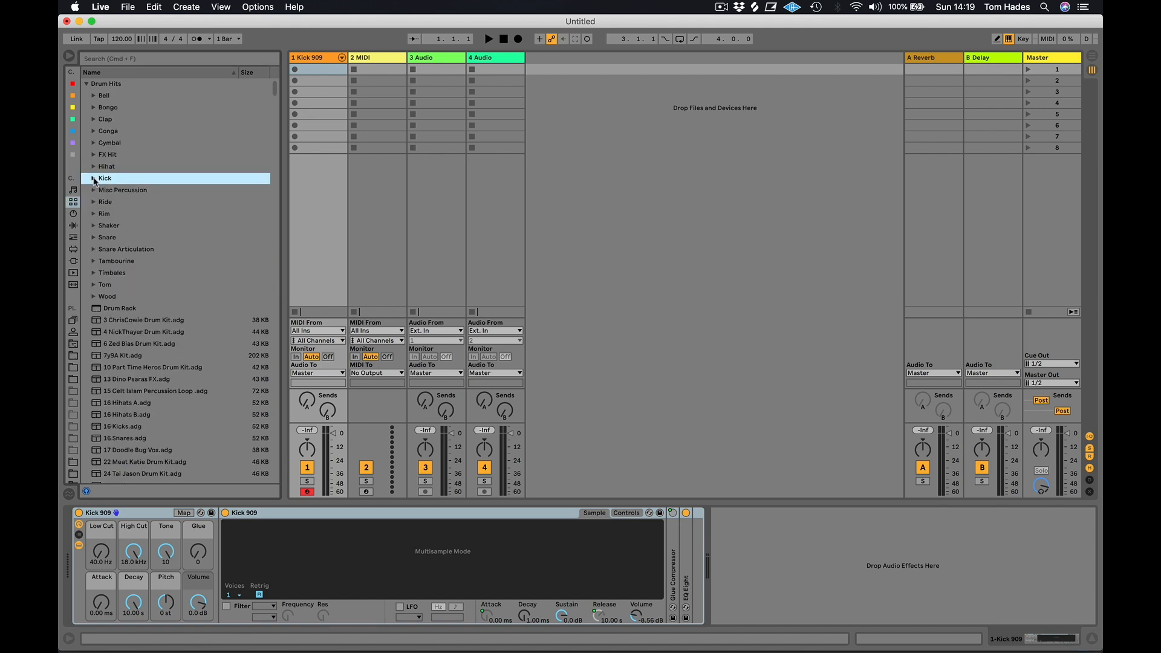
# - Create a one-bar clip in the Kick 909 track's first slot with one-beat C3 notes on all four beats
pyautogui.doubleClick(326, 71)
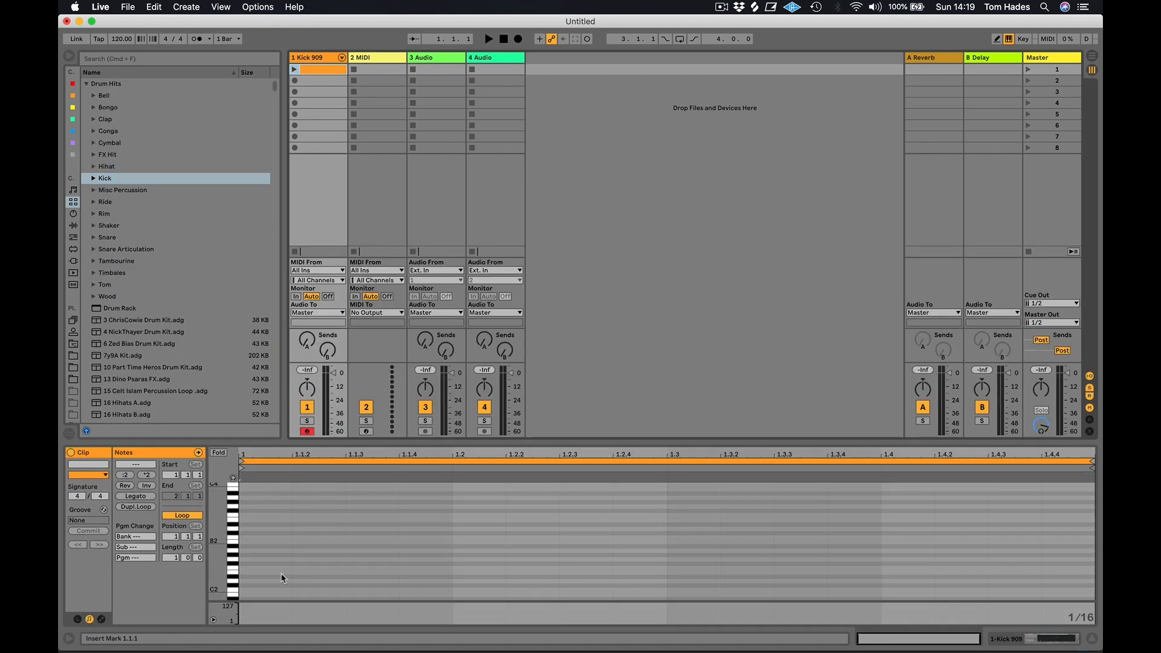
pyautogui.doubleClick(271, 537)
pyautogui.hotkey('shift', 'Right')
pyautogui.hotkey('shift', 'Right')
pyautogui.hotkey('shift', 'Right')
pyautogui.press('super+d')
pyautogui.press('super+d')
pyautogui.press('super+d')
# - Delete the B Delay and A Reverb return tracks and the two audio tracks
pyautogui.click(974, 65)
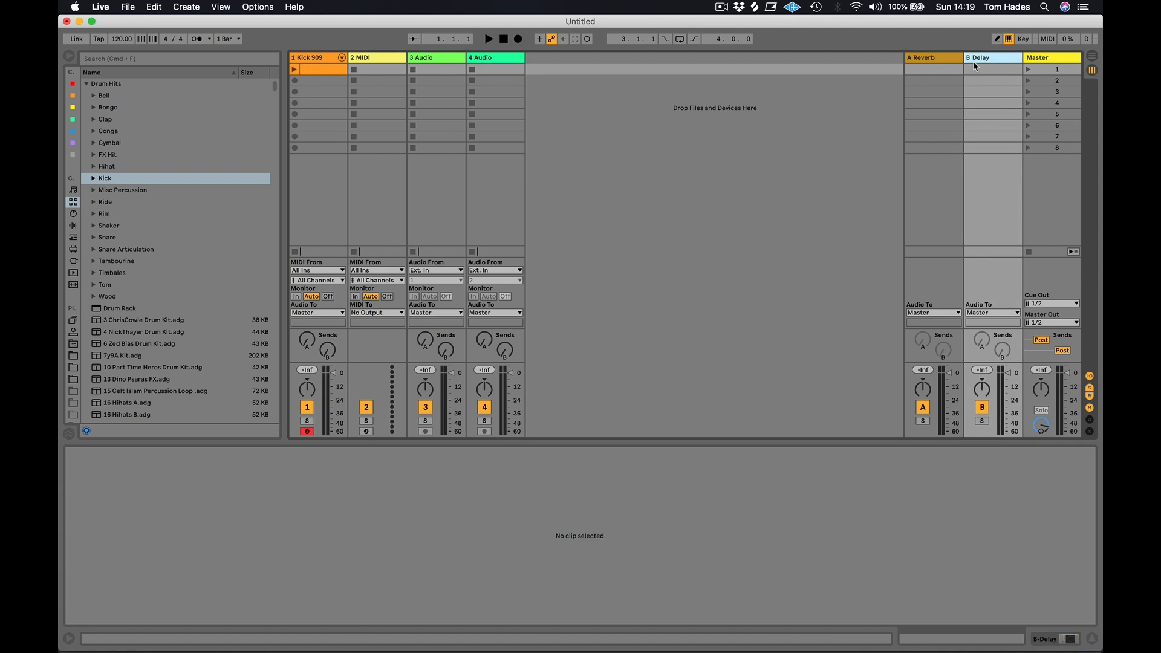
pyautogui.press('Delete')
pyautogui.press('Delete')
pyautogui.press('Delete')
pyautogui.press('Delete')
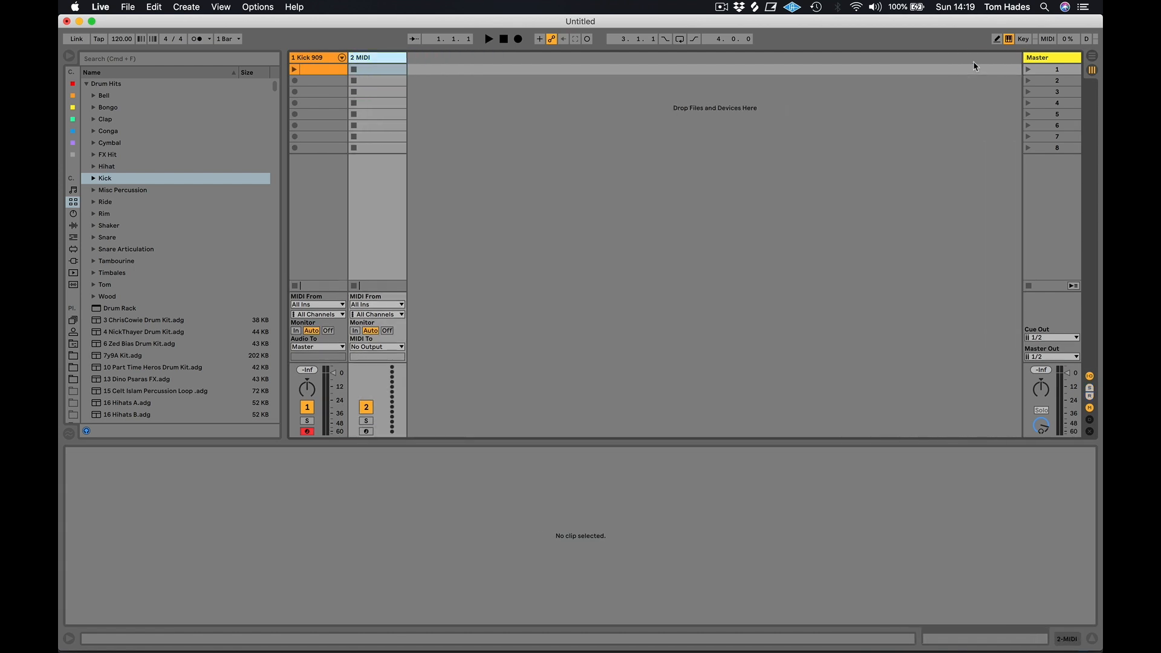
# - Set the song tempo to 132 BPM
pyautogui.click(317, 58)
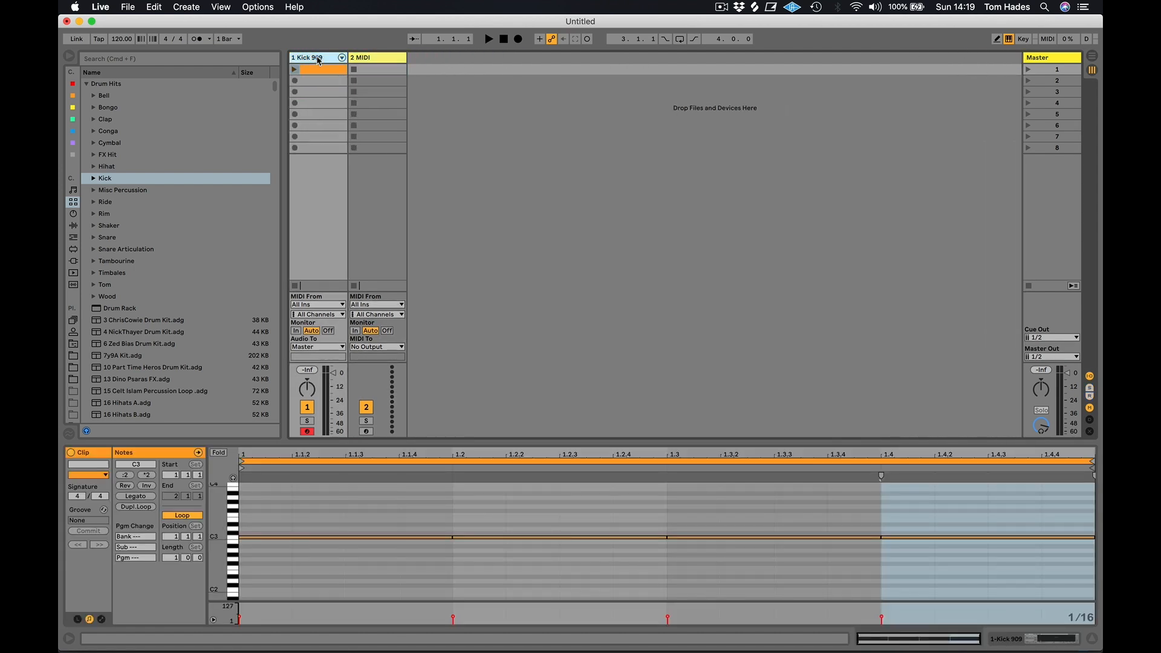
pyautogui.click(123, 39)
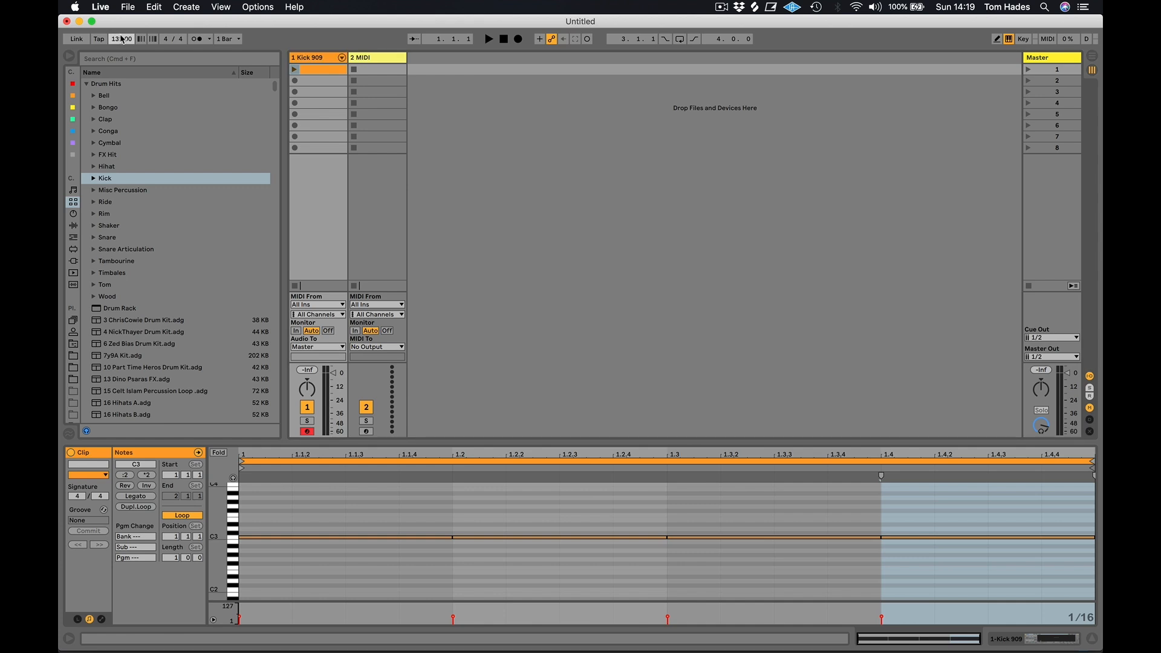
pyautogui.click(523, 191)
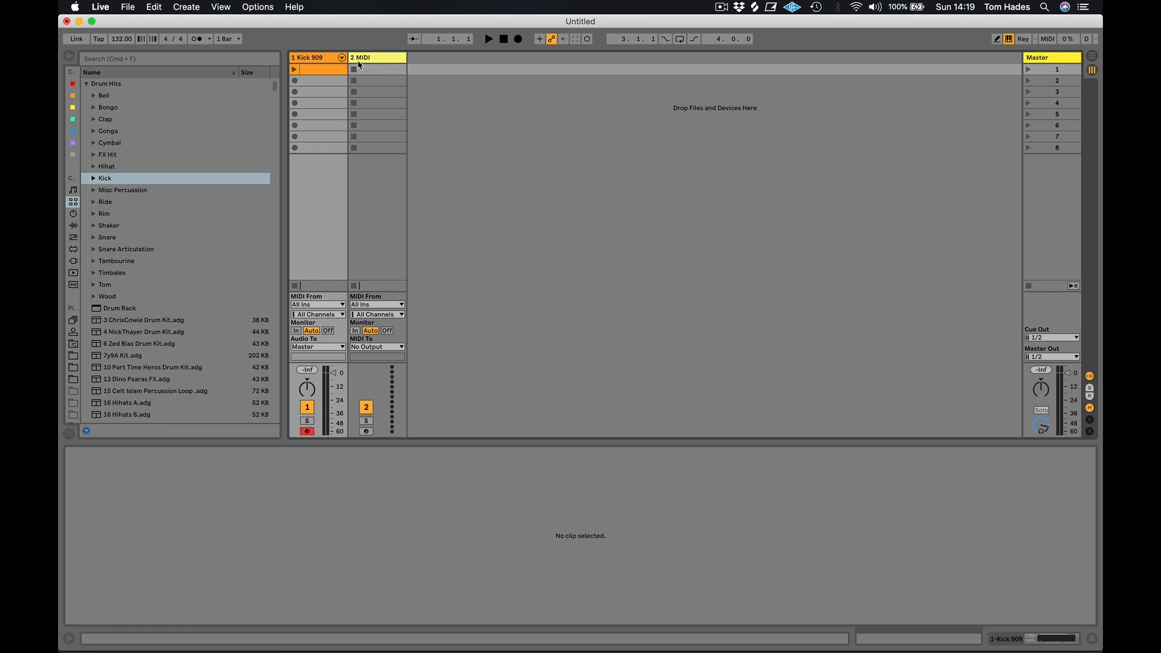
# - Find Ride 909.adg with a 909 search, load it onto track 2 MIDI, and enlarge the mixer's level meters
pyautogui.click(95, 206)
pyautogui.click(164, 63)
pyautogui.write('909')
pyautogui.moveTo(137, 195); pyautogui.dragTo(389, 207)
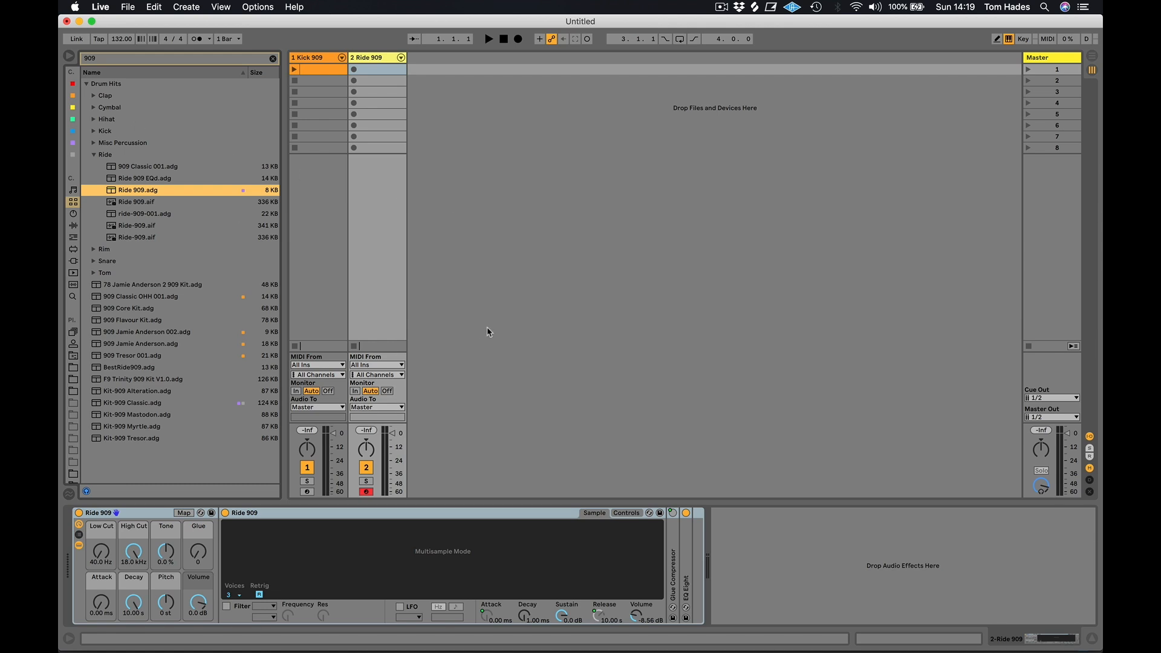
pyautogui.moveTo(322, 425); pyautogui.dragTo(342, 280)
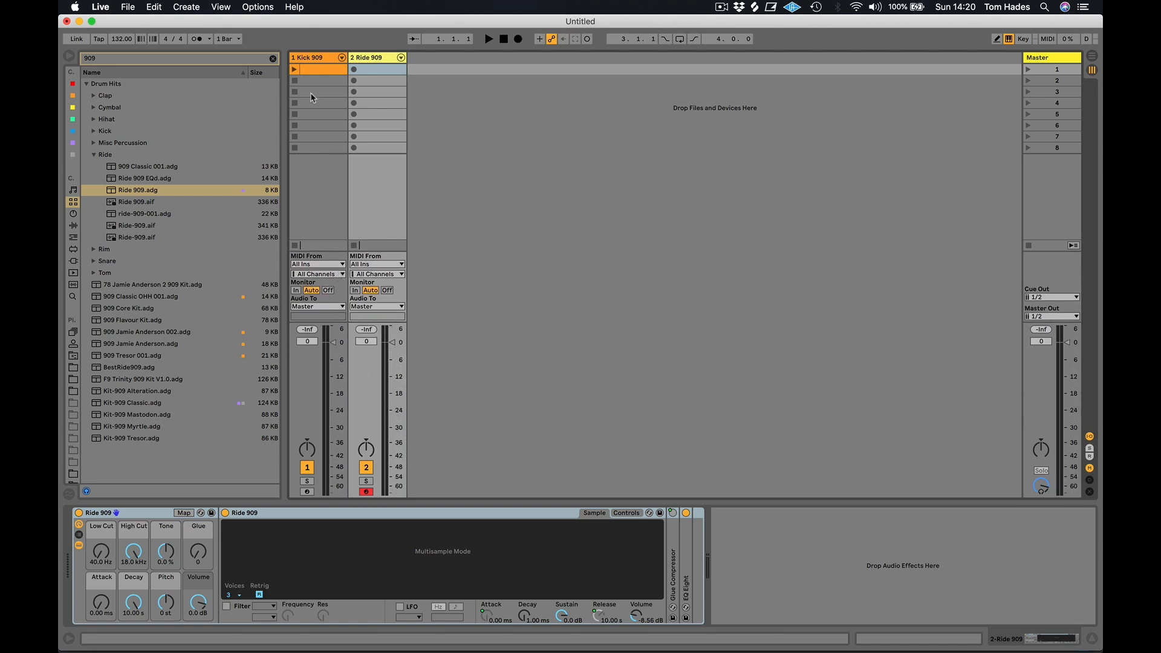
pyautogui.click(272, 58)
# - Create a clip in the Ride 909 track's first slot with C3 notes at 1.1.1 and 1.1.3, the second with higher velocity
pyautogui.doubleClick(378, 69)
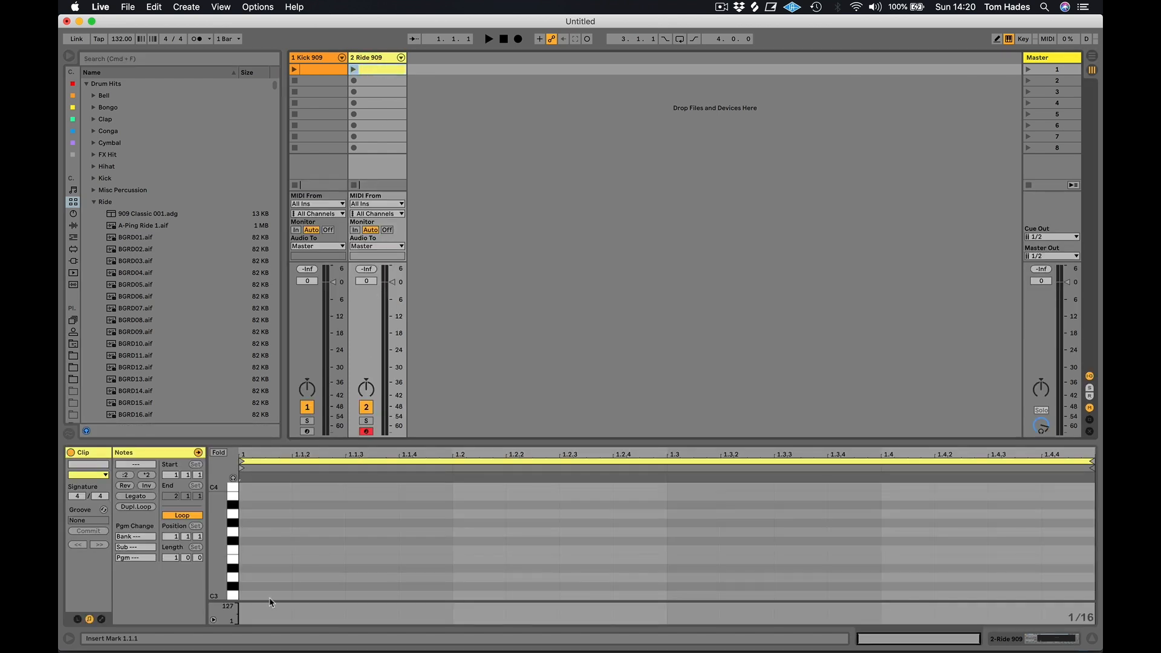
pyautogui.doubleClick(270, 597)
pyautogui.click(356, 597)
pyautogui.doubleClick(355, 595)
pyautogui.moveTo(240, 618); pyautogui.dragTo(240, 616)
pyautogui.moveTo(347, 616); pyautogui.dragTo(347, 611)
pyautogui.moveTo(249, 567); pyautogui.dragTo(442, 603)
pyautogui.click(304, 569)
pyautogui.click(264, 597)
pyautogui.hotkey('shift', 'Right')
pyautogui.hotkey('shift', 'Right')
pyautogui.hotkey('shift', 'Left')
pyautogui.hotkey('shift', 'Left')
pyautogui.press('super+Right')
pyautogui.press('super+z')
# - Duplicate the first beat's two ride notes across the other three beats of the bar and audition scene 1
pyautogui.moveTo(256, 575); pyautogui.dragTo(442, 613)
pyautogui.press('super+d')
pyautogui.press('super+d')
pyautogui.press('super+d')
pyautogui.click(610, 528)
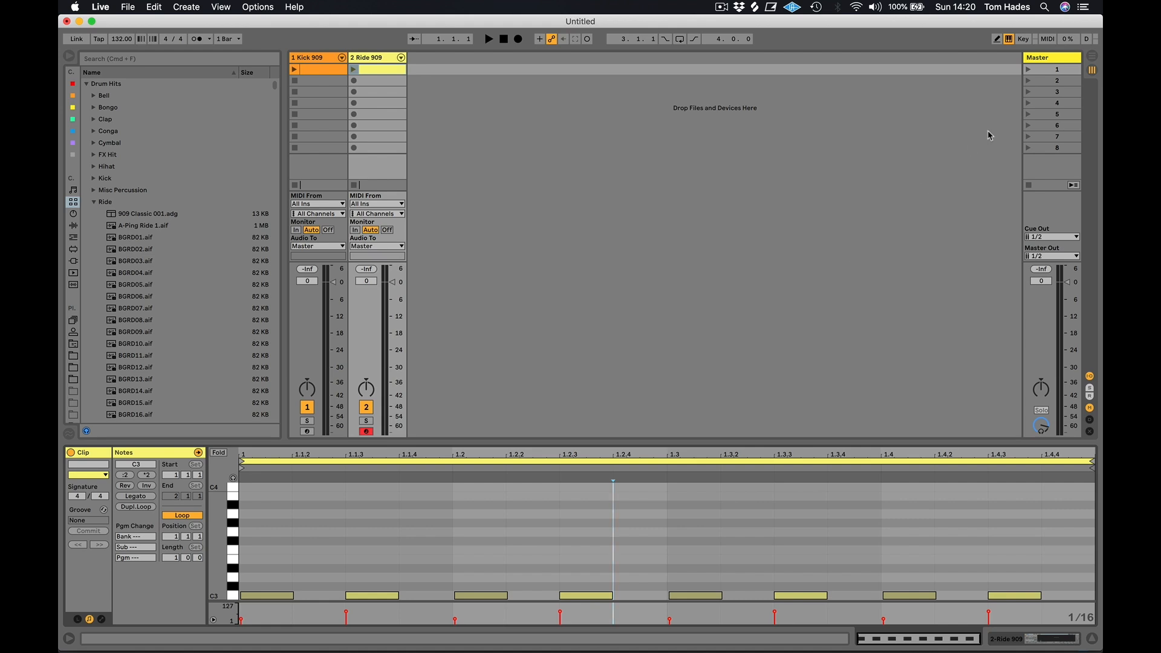
pyautogui.click(1027, 71)
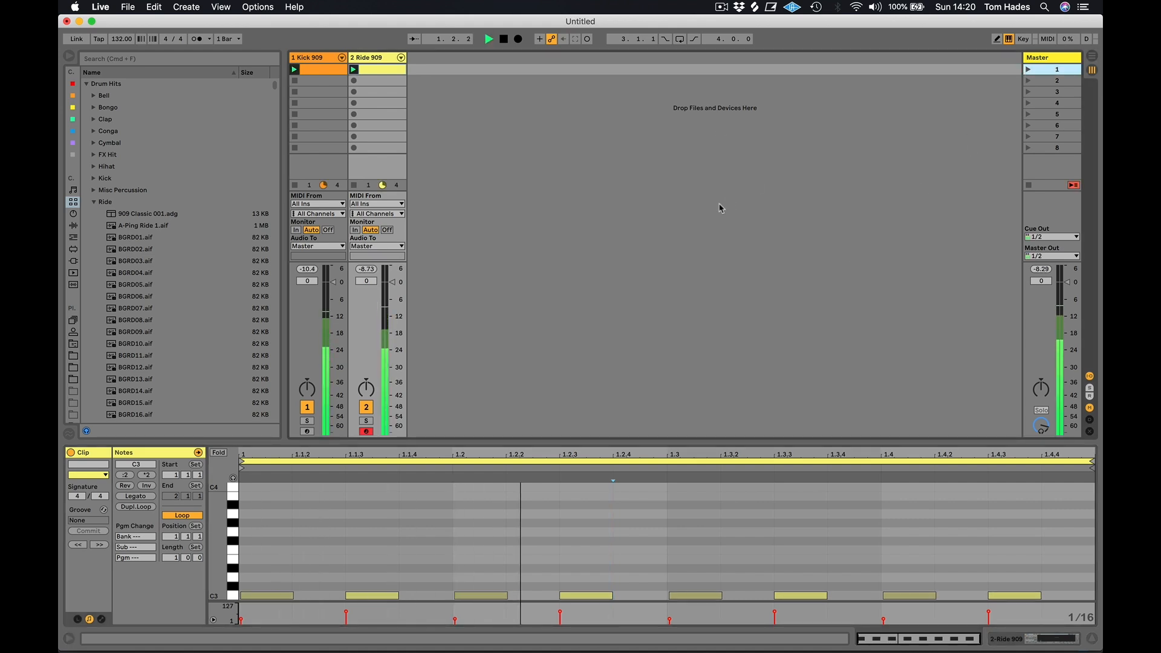
pyautogui.press('space')
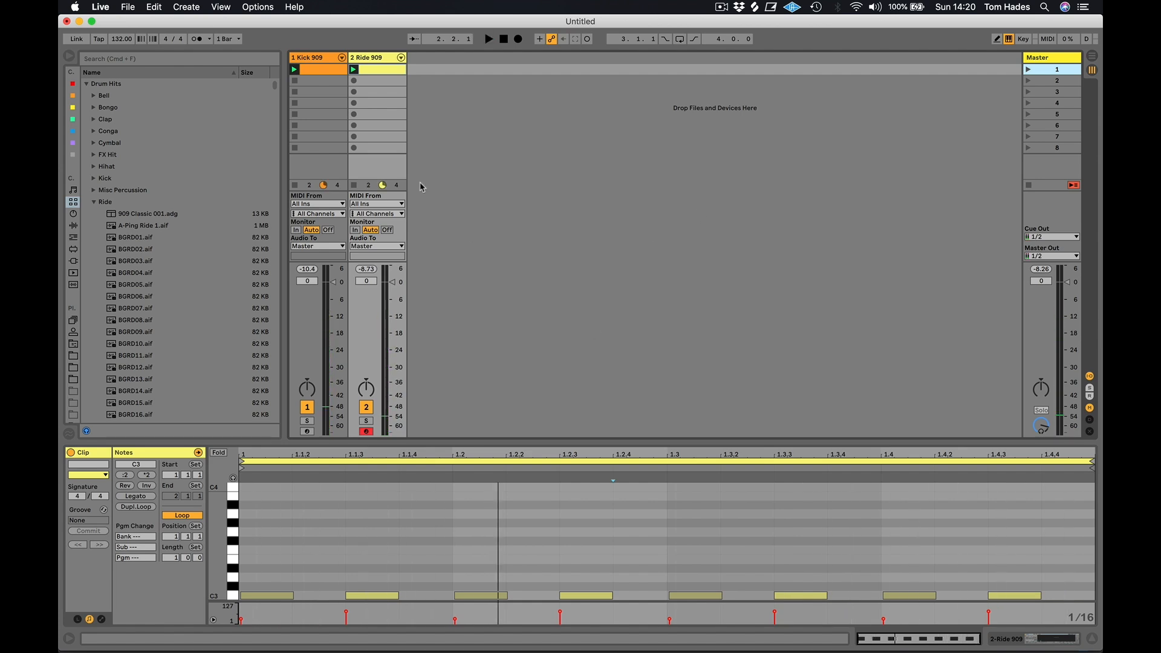
# - Set the velocity of all four kick notes to 127 and play scene 1
pyautogui.click(320, 63)
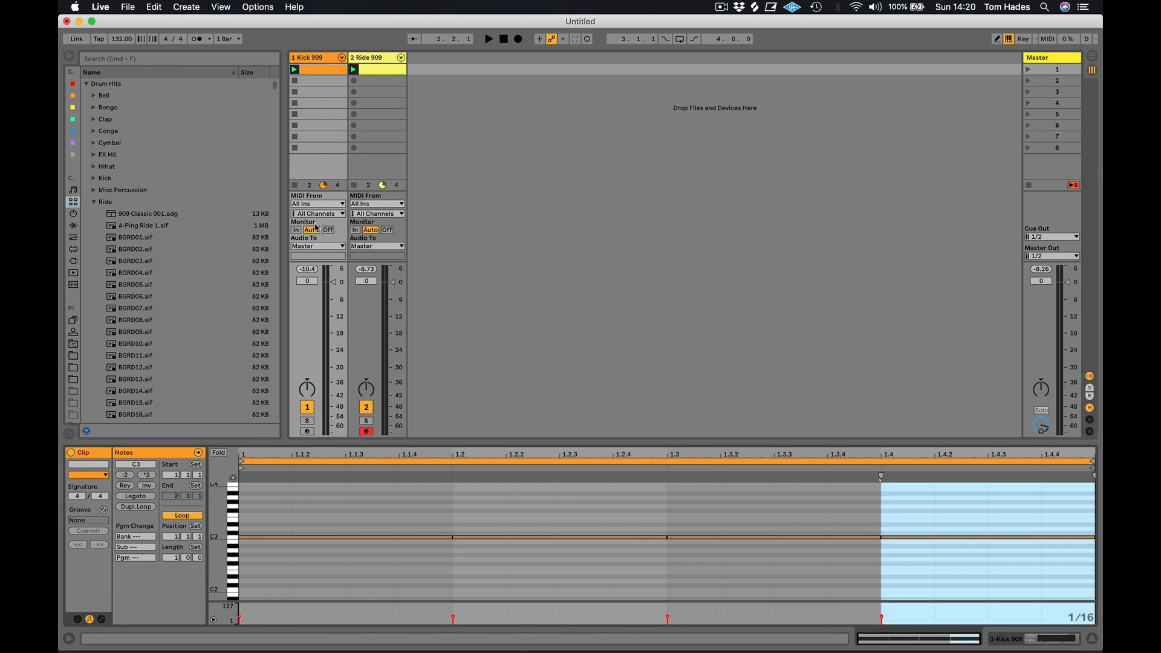
pyautogui.moveTo(285, 507); pyautogui.dragTo(979, 557)
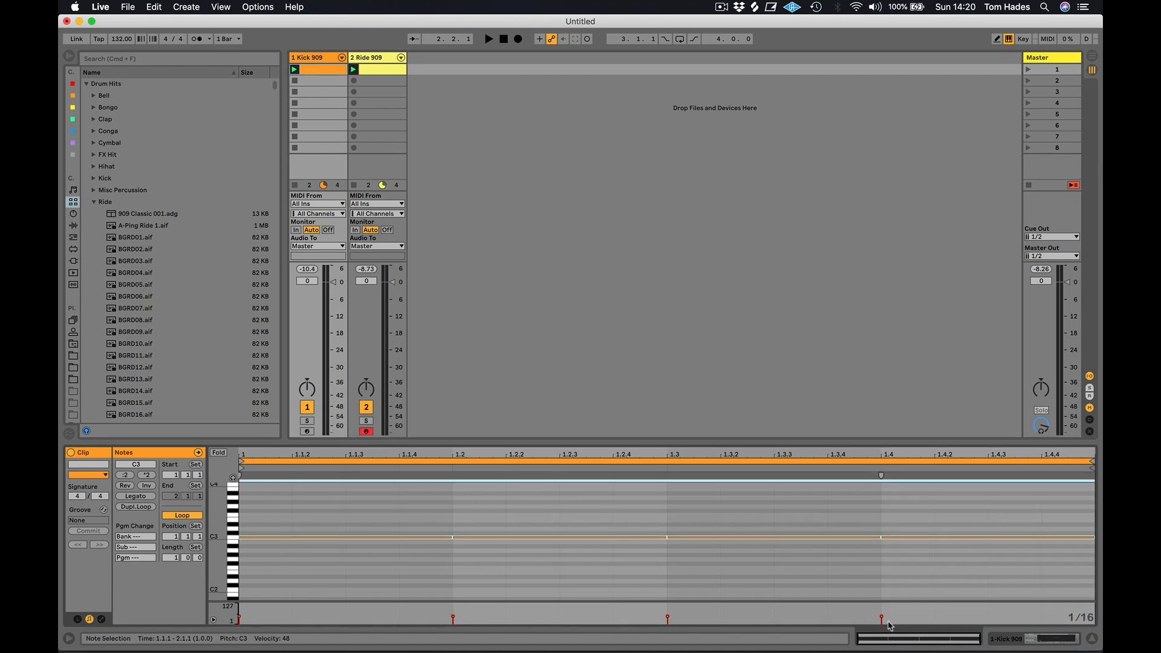
pyautogui.moveTo(881, 617); pyautogui.dragTo(881, 605)
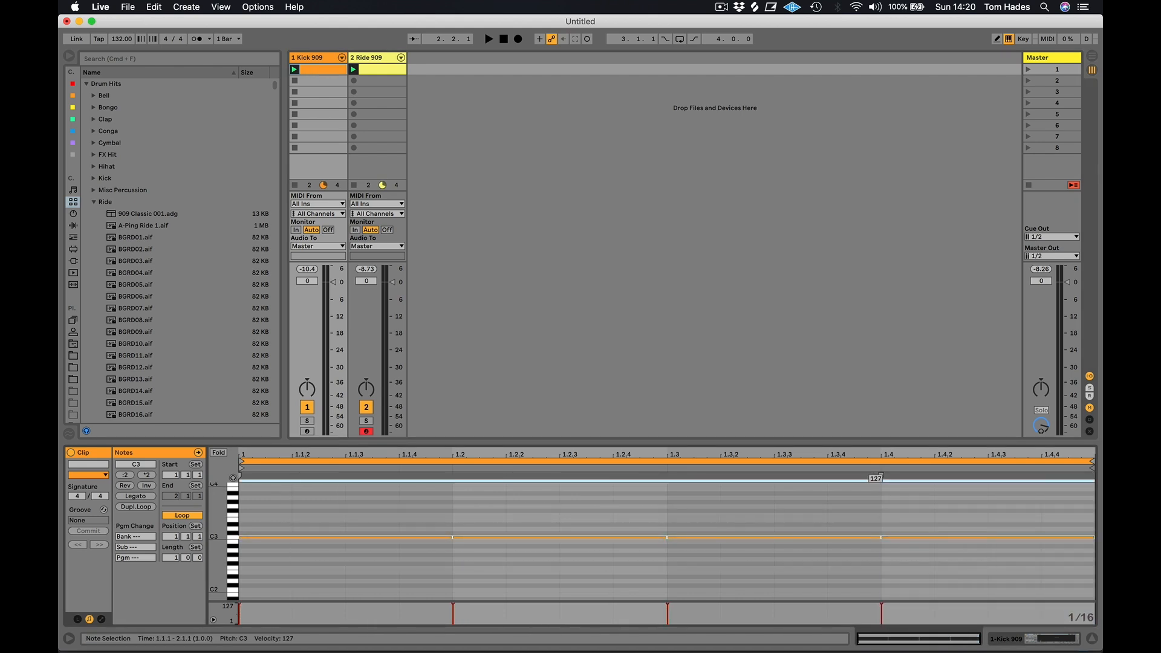
pyautogui.click(614, 506)
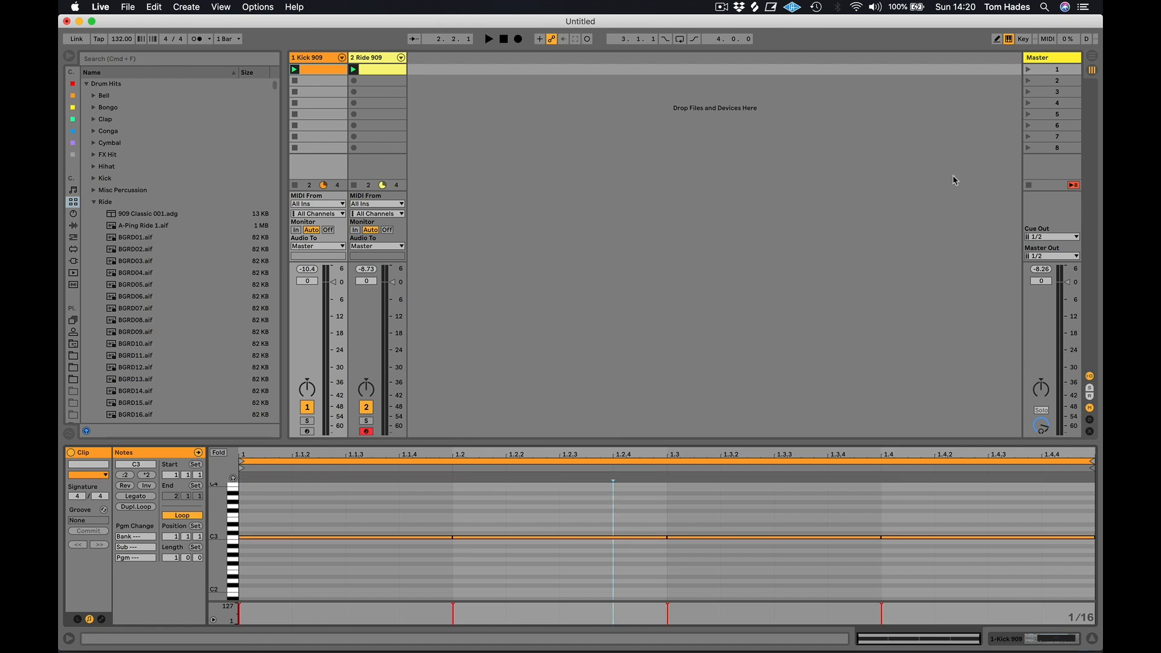
pyautogui.click(1029, 70)
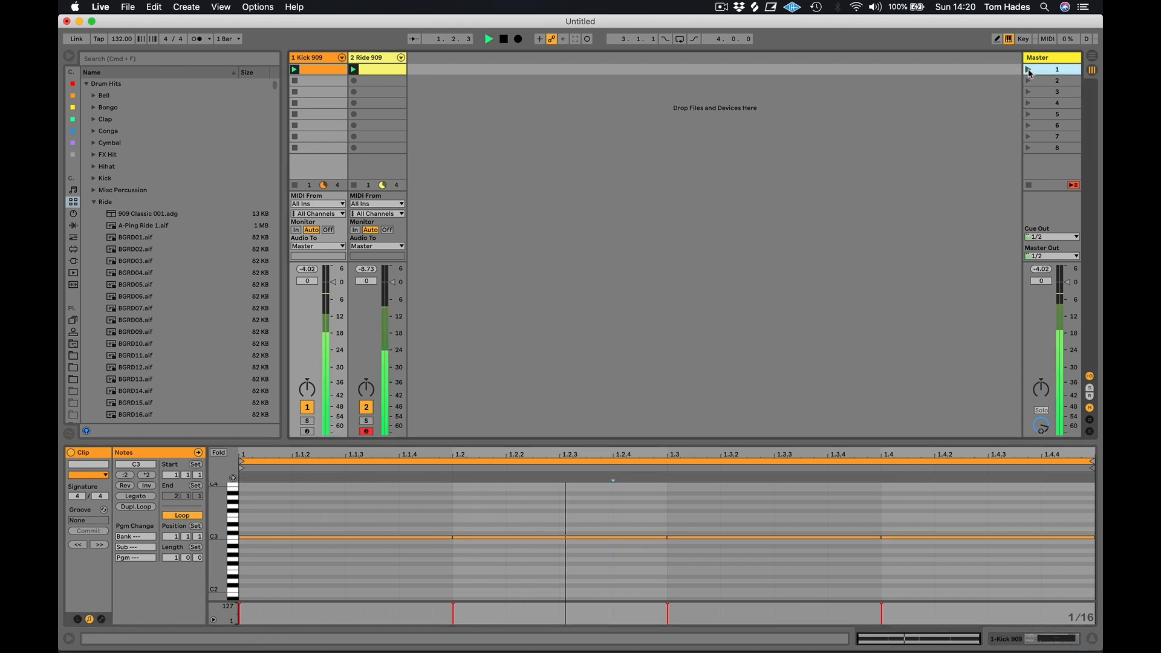
# - Group the Kick 909 and Ride 909 tracks
pyautogui.click(377, 70)
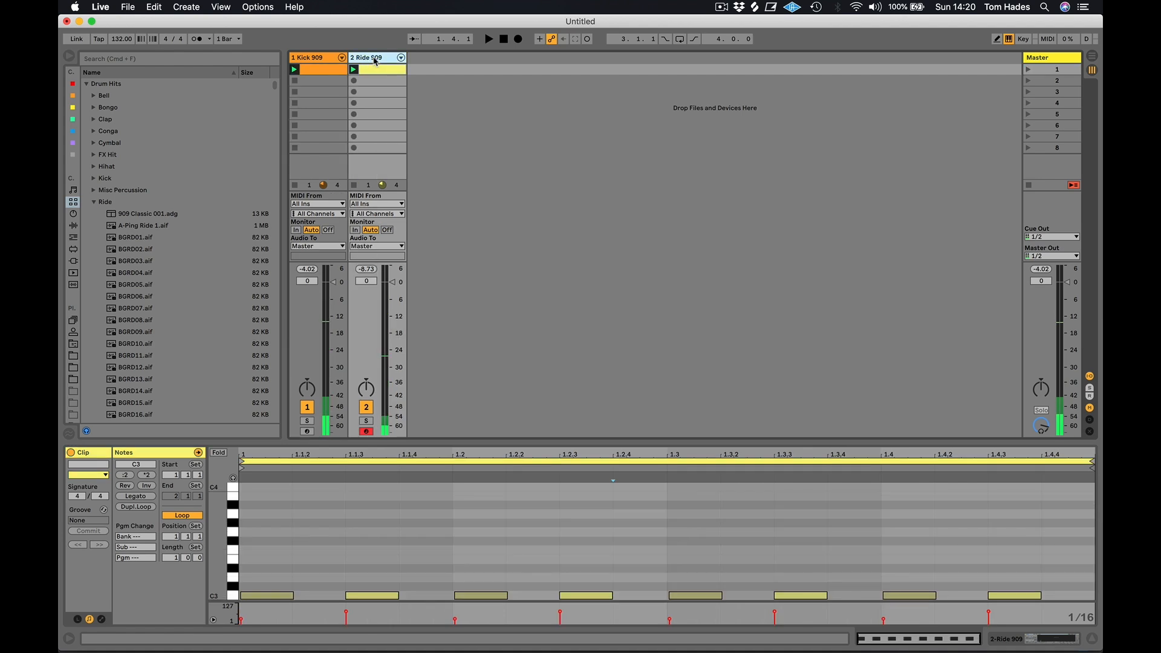
pyautogui.click(374, 58)
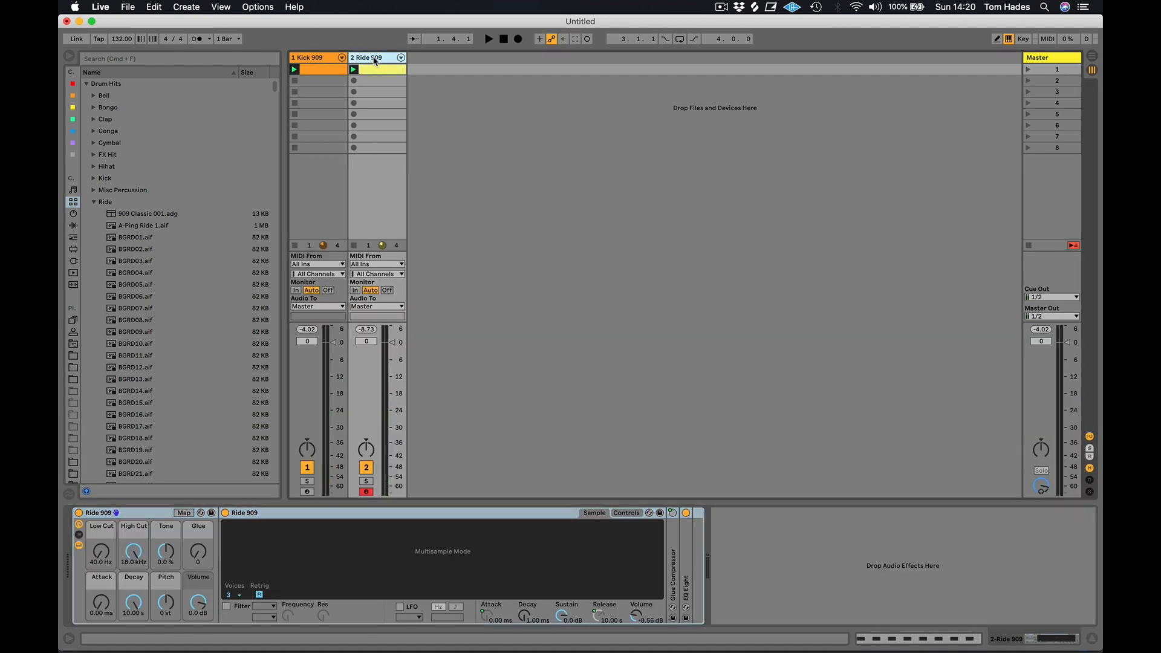
pyautogui.click(321, 60)
pyautogui.press('super+g')
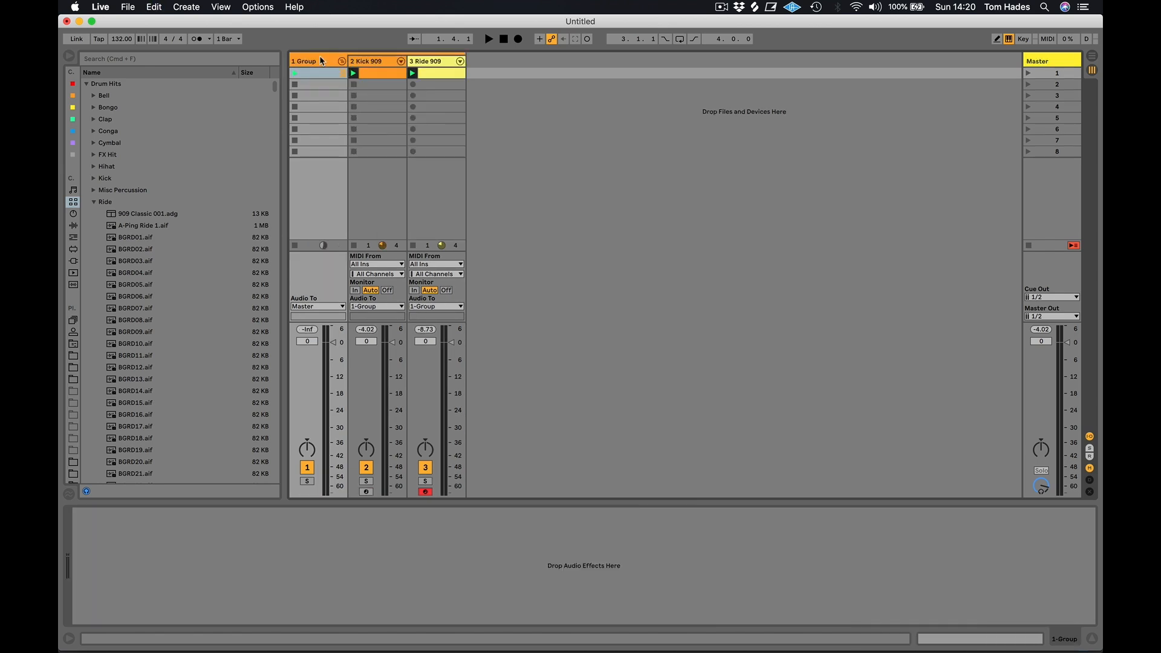
# - Add Overdrive to the group track and set its filter to 1.19 kHz with a bandwidth of 7.76
pyautogui.click(321, 60)
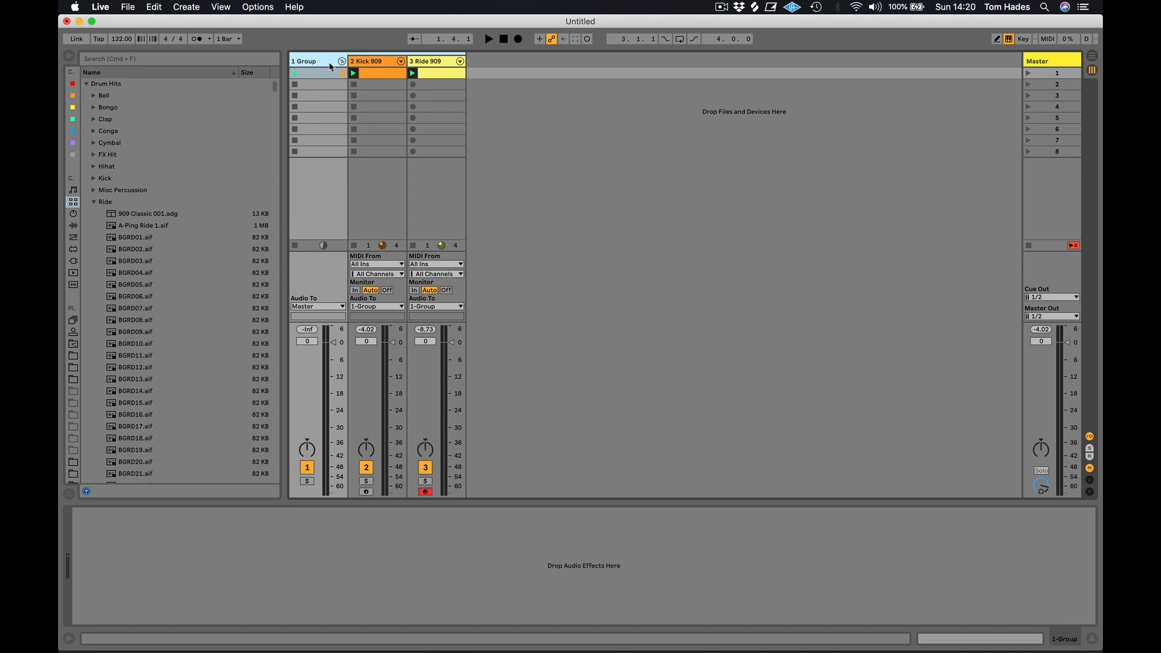
pyautogui.click(73, 227)
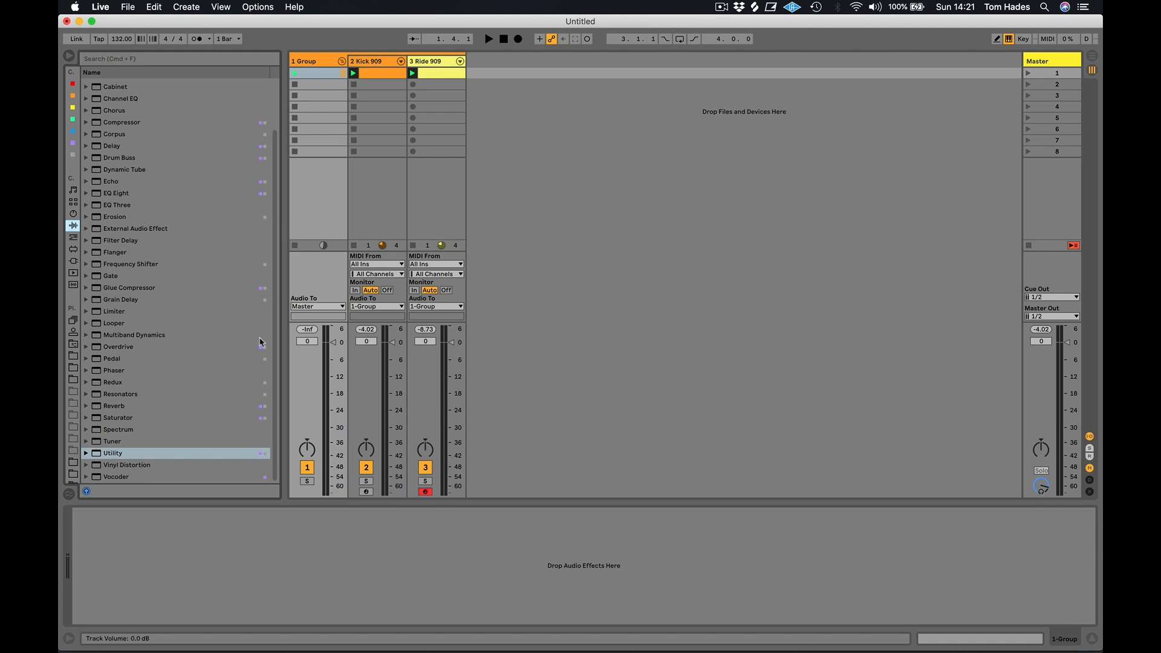
pyautogui.moveTo(118, 347); pyautogui.dragTo(177, 546)
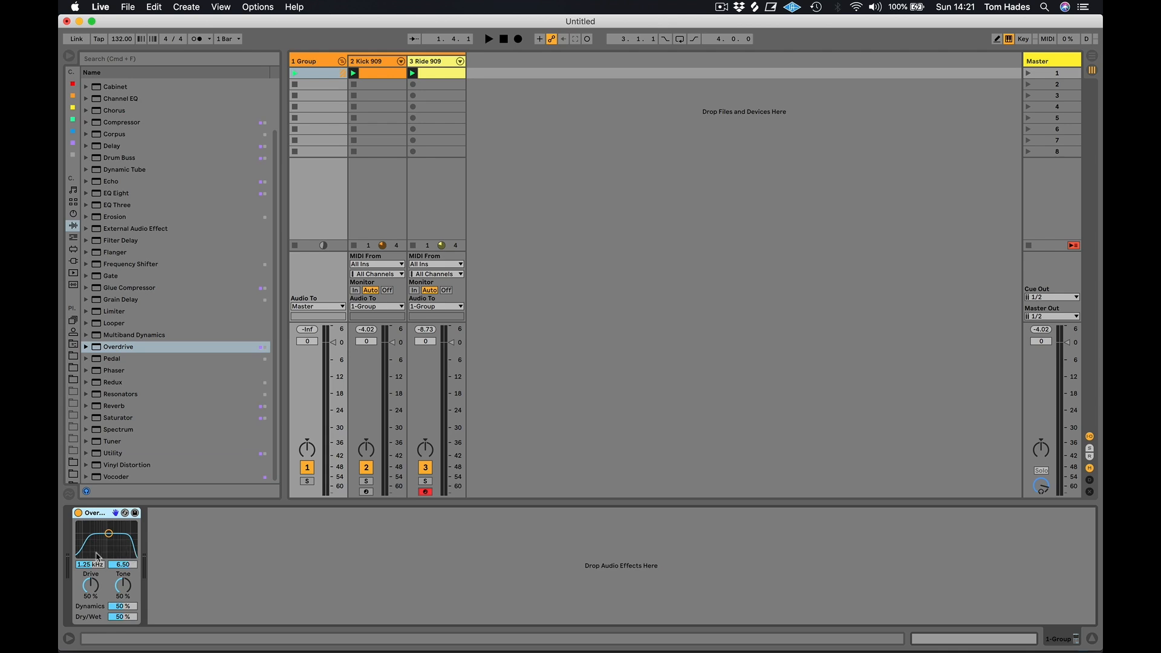
pyautogui.moveTo(98, 556); pyautogui.dragTo(107, 529)
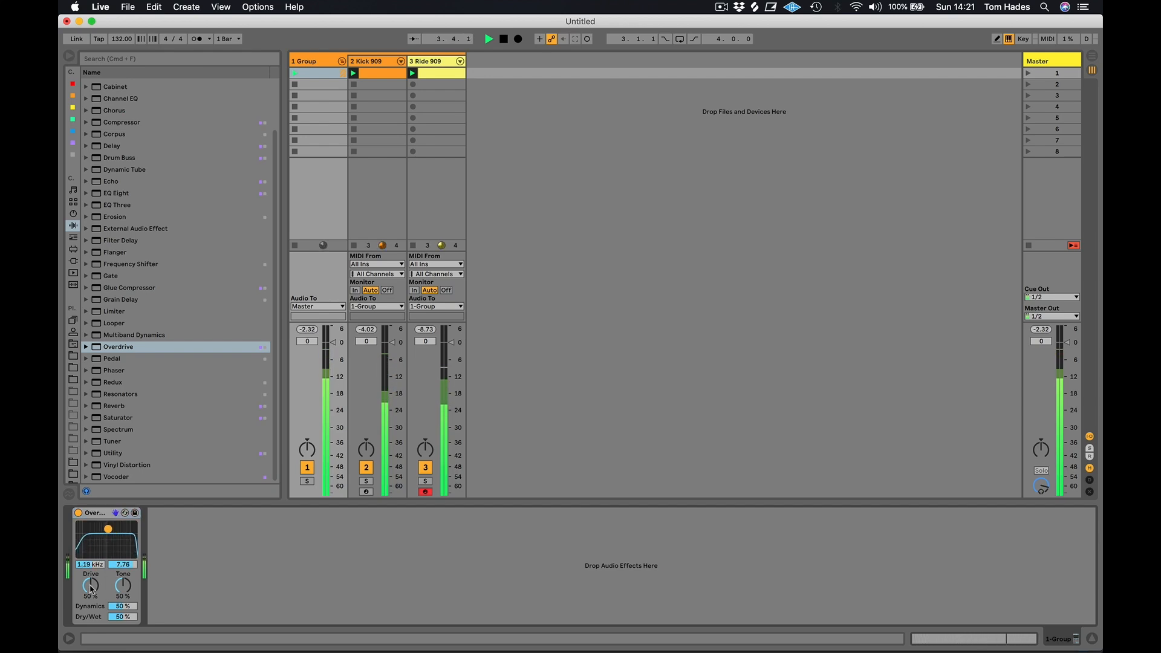
# - Set the Overdrive's Drive to 60 %, Tone to 67 %, Dynamics to 30 % and Dry/Wet to 53 %, then stop playback
pyautogui.moveTo(91, 585); pyautogui.dragTo(123, 577)
pyautogui.moveTo(122, 617); pyautogui.dragTo(122, 622)
pyautogui.moveTo(122, 606); pyautogui.dragTo(123, 613)
pyautogui.press('space')
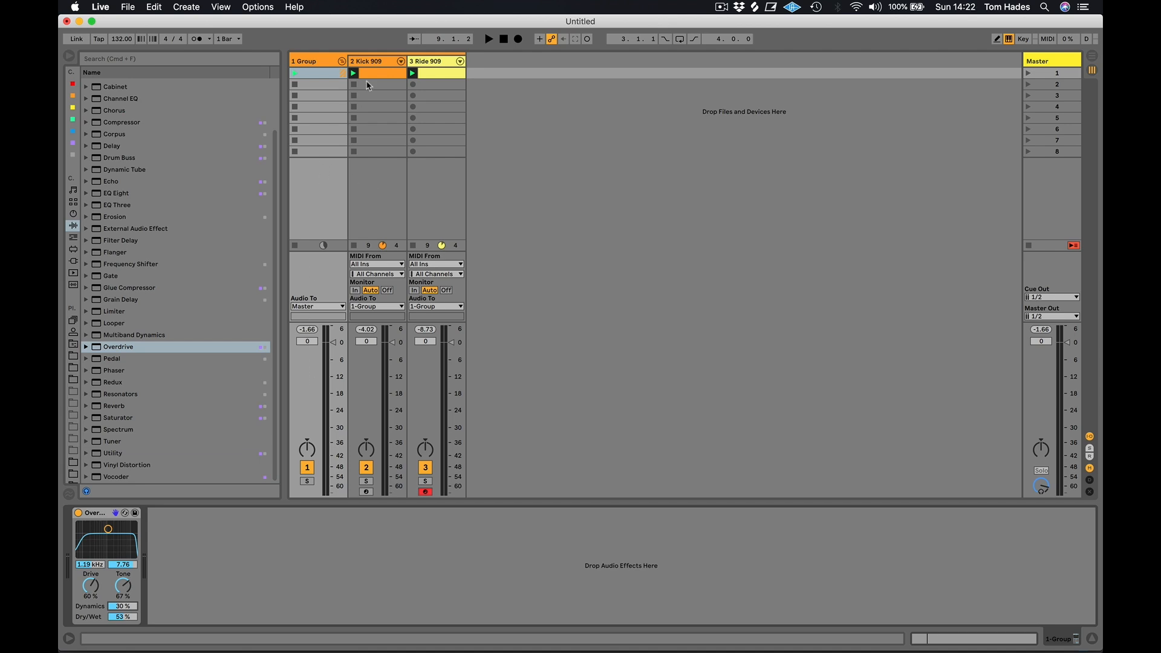
# - Duplicate the Kick 909 track and put the copy in its own group
pyautogui.click(380, 63)
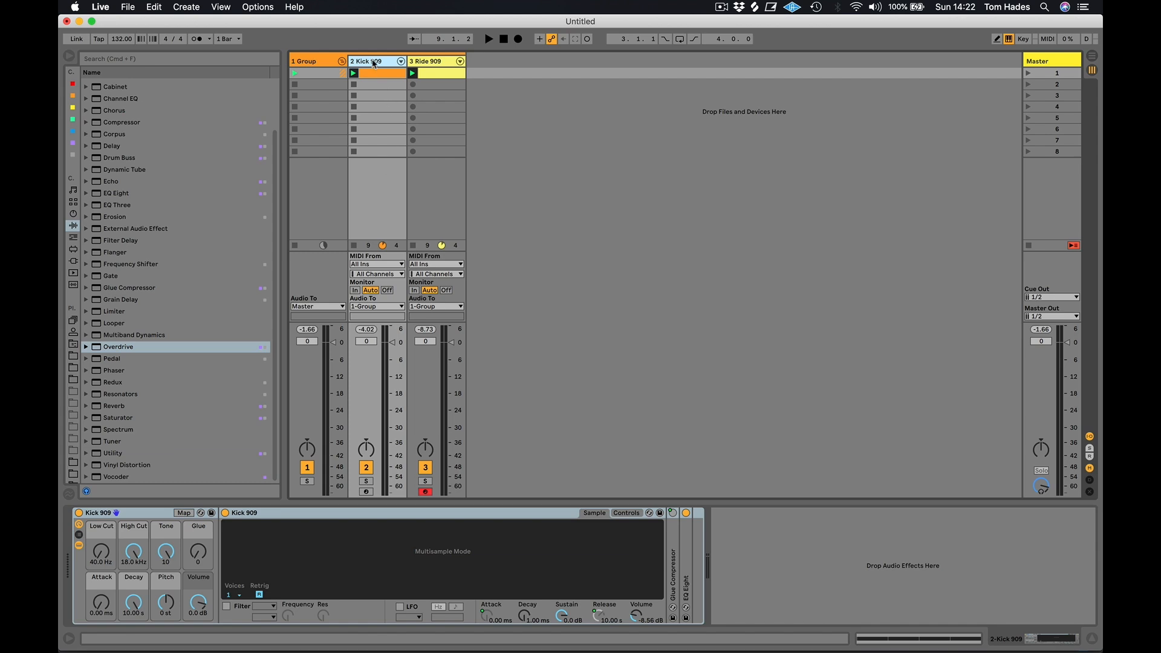
pyautogui.press('super+d')
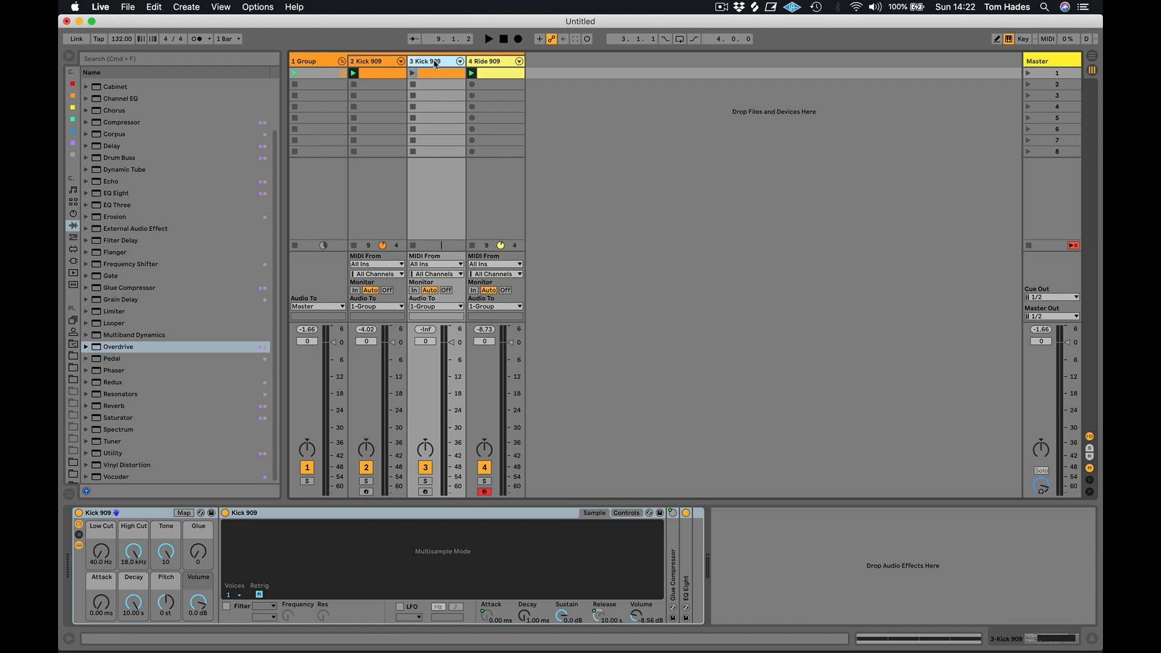
pyautogui.press('super+g')
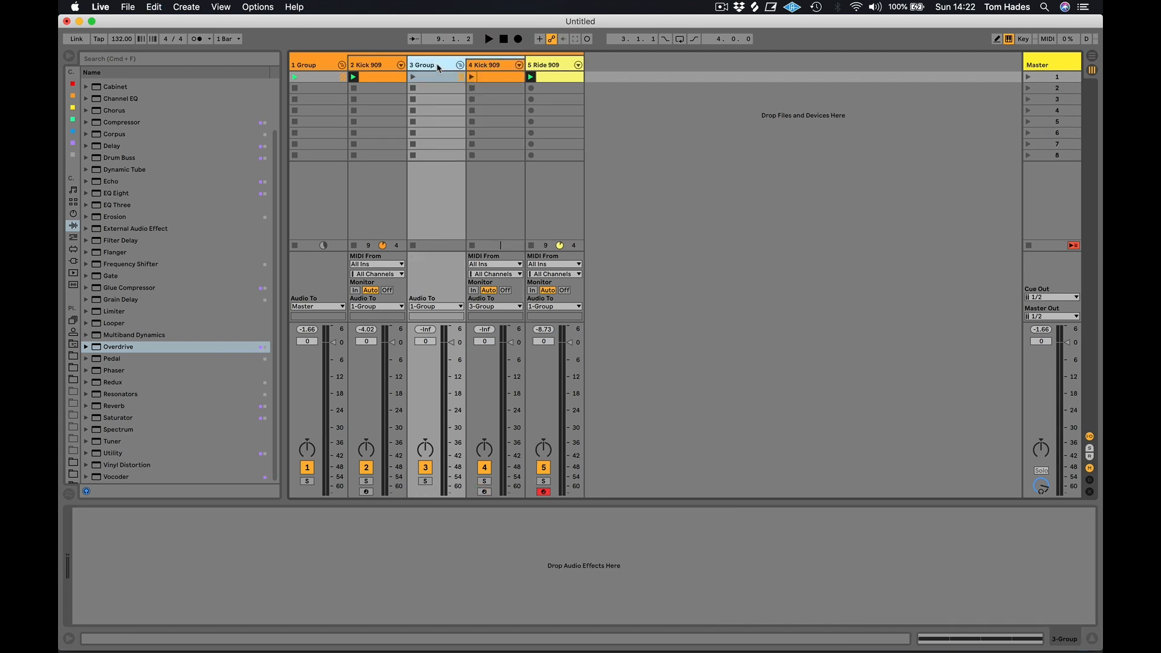
# - Add Utility to the duplicated kick's group, invert the phase of both left and right channels, and play the result
pyautogui.moveTo(114, 453); pyautogui.dragTo(136, 552)
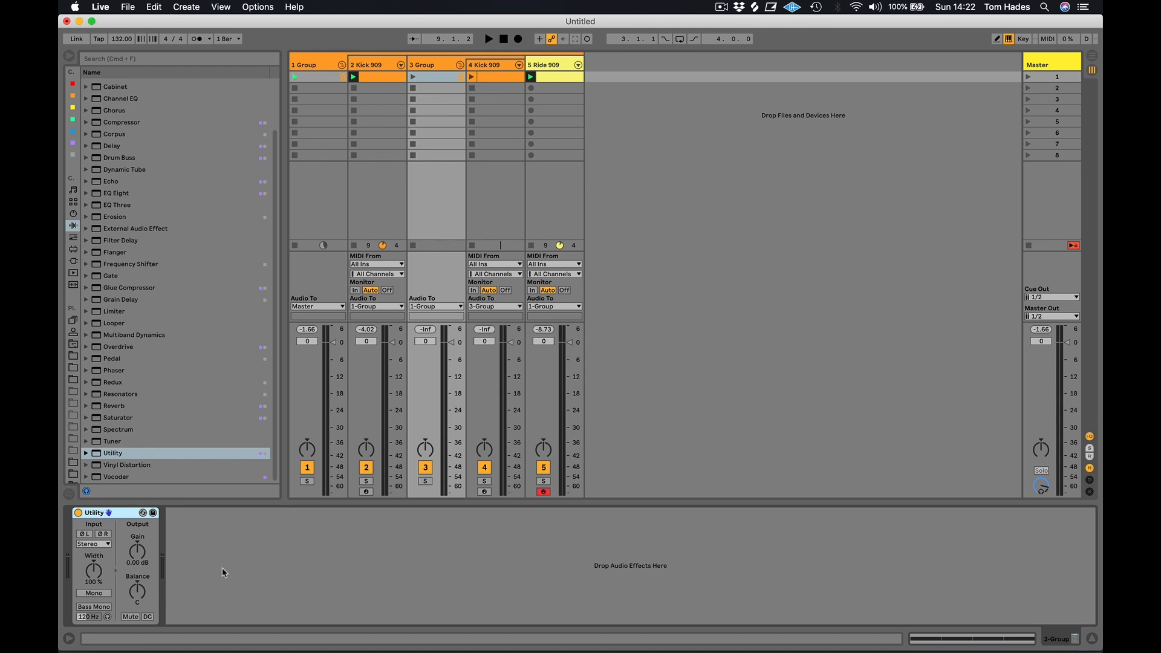
pyautogui.click(1027, 77)
pyautogui.press('space')
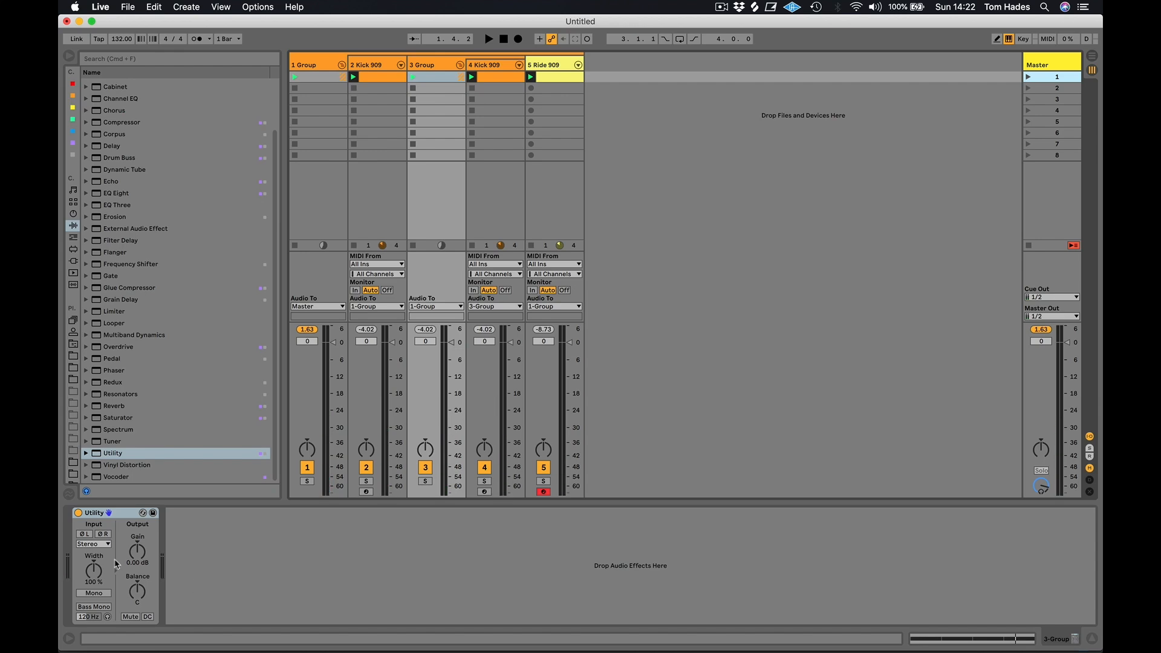
pyautogui.click(86, 534)
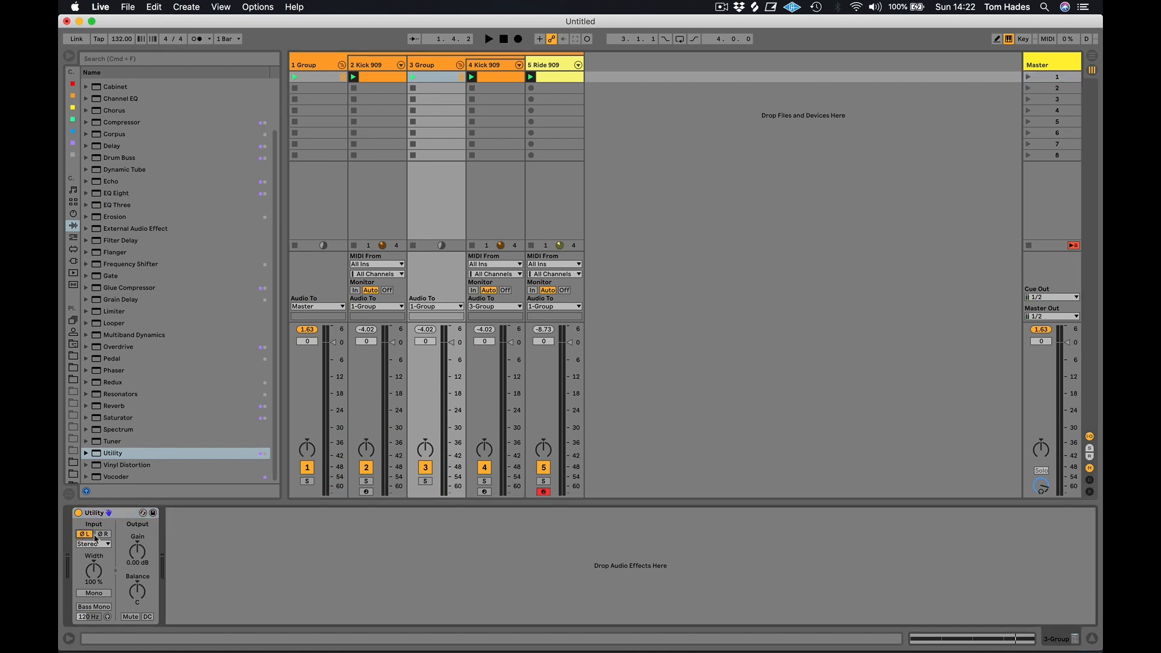
pyautogui.click(103, 535)
pyautogui.press('space')
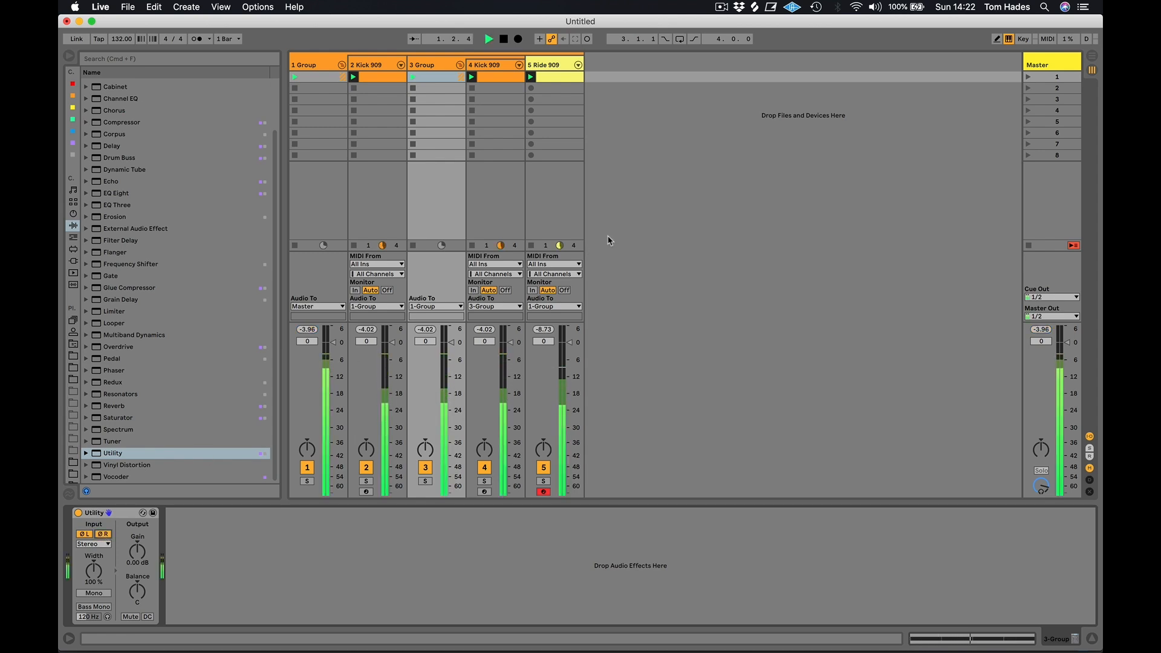
# - Stop playback and add an audio track after the Ride 909 track, with Resampling as its input
pyautogui.press('space')
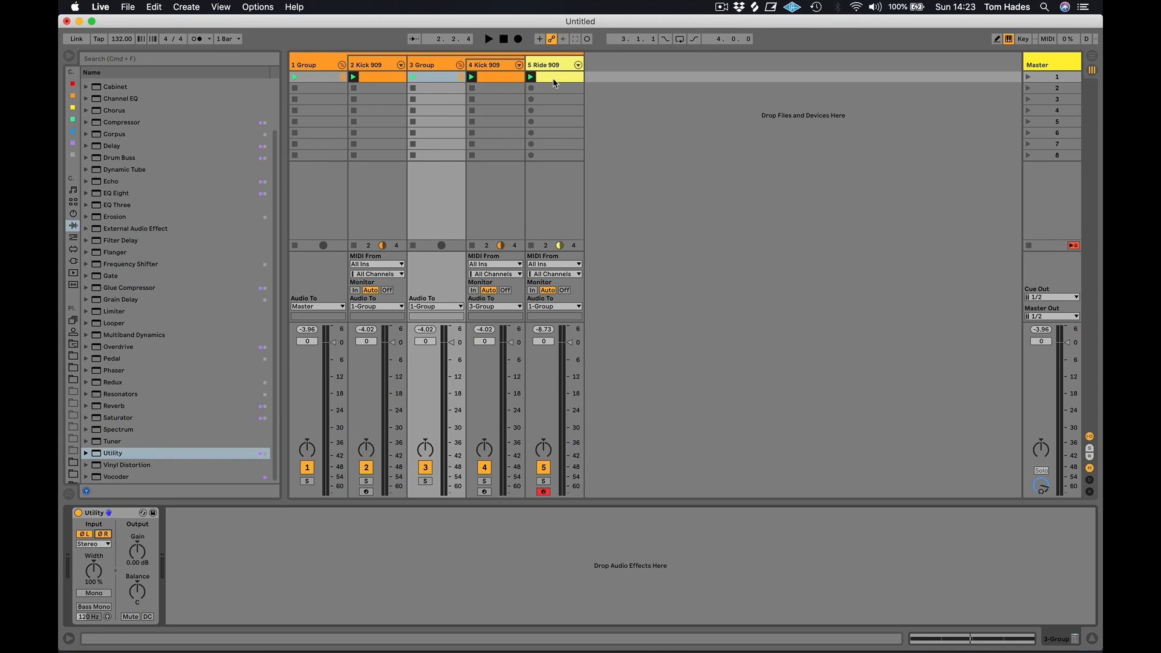
pyautogui.press('space')
pyautogui.click(312, 65)
pyautogui.press('super+t')
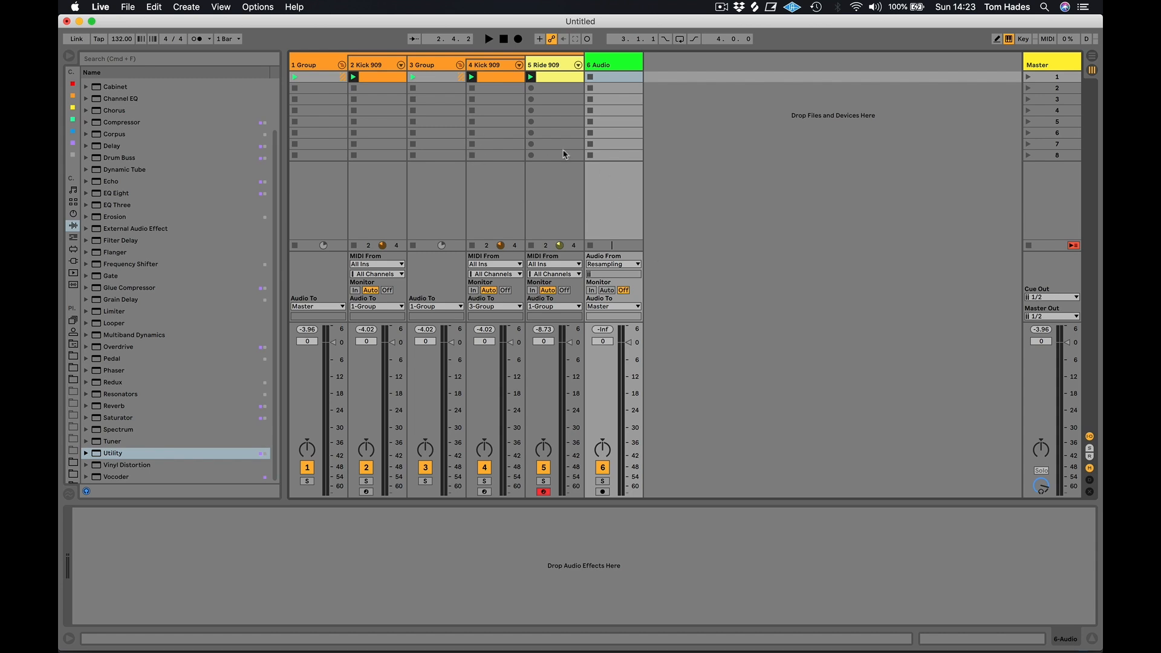
# - Arm the new audio track and record two bars of the loop into its first clip slot, then stop
pyautogui.click(603, 491)
pyautogui.click(590, 77)
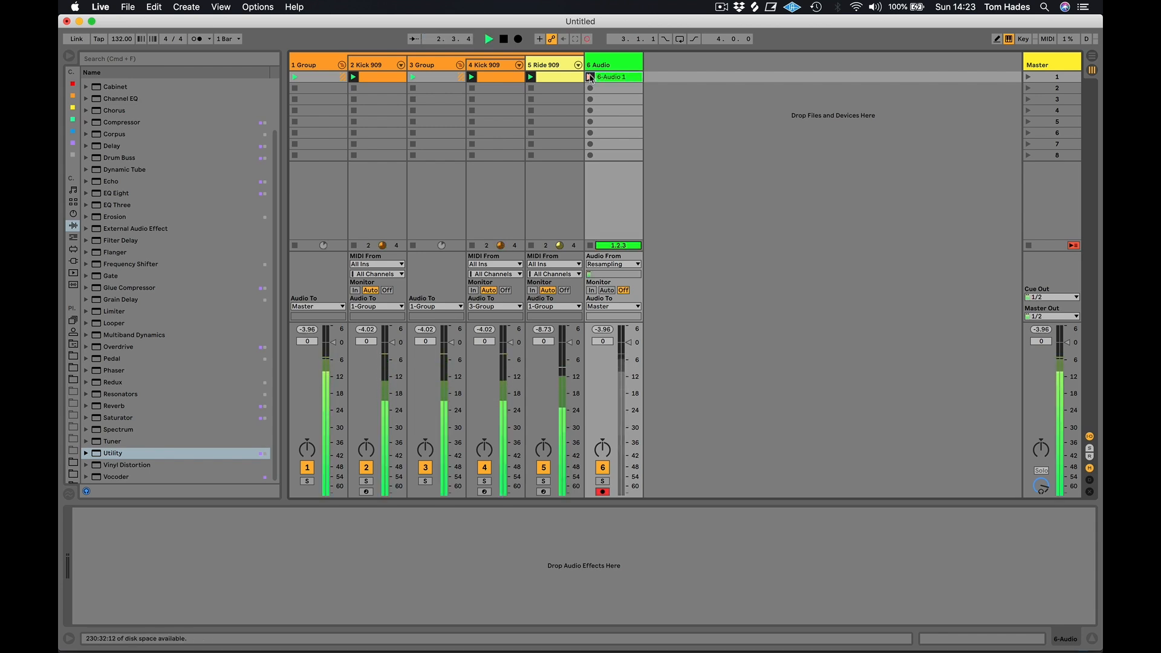
pyautogui.click(502, 40)
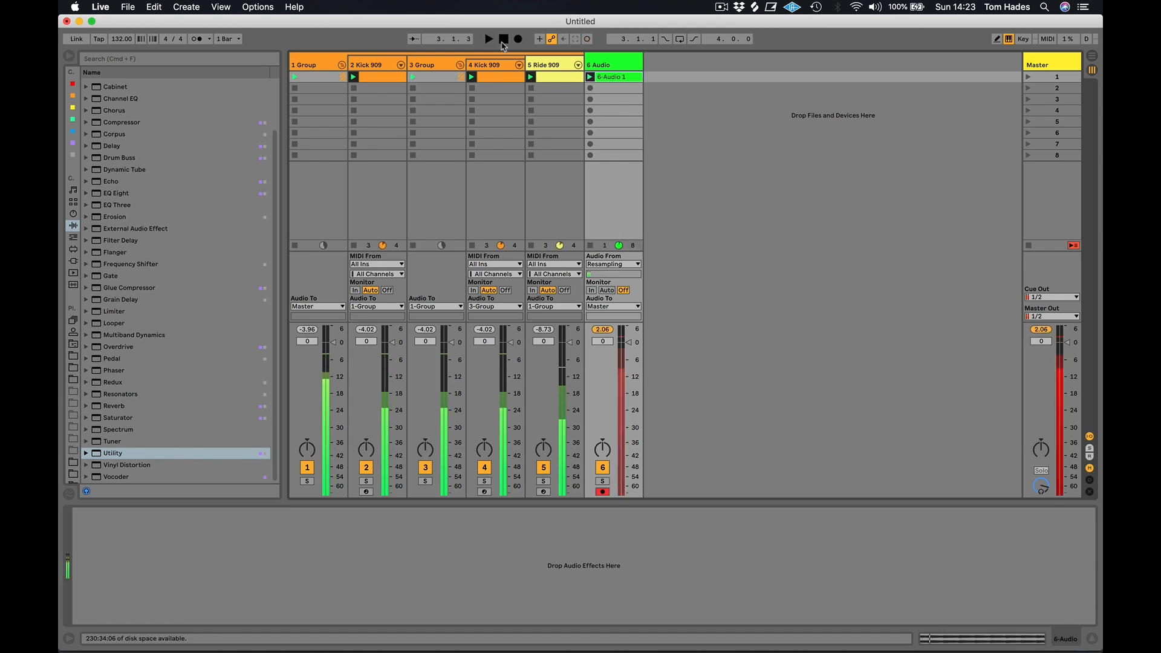
# - Delete the original groups and their kick and ride tracks, leaving the resampled audio track, and audition its recorded clip
pyautogui.click(319, 67)
pyautogui.press('Delete')
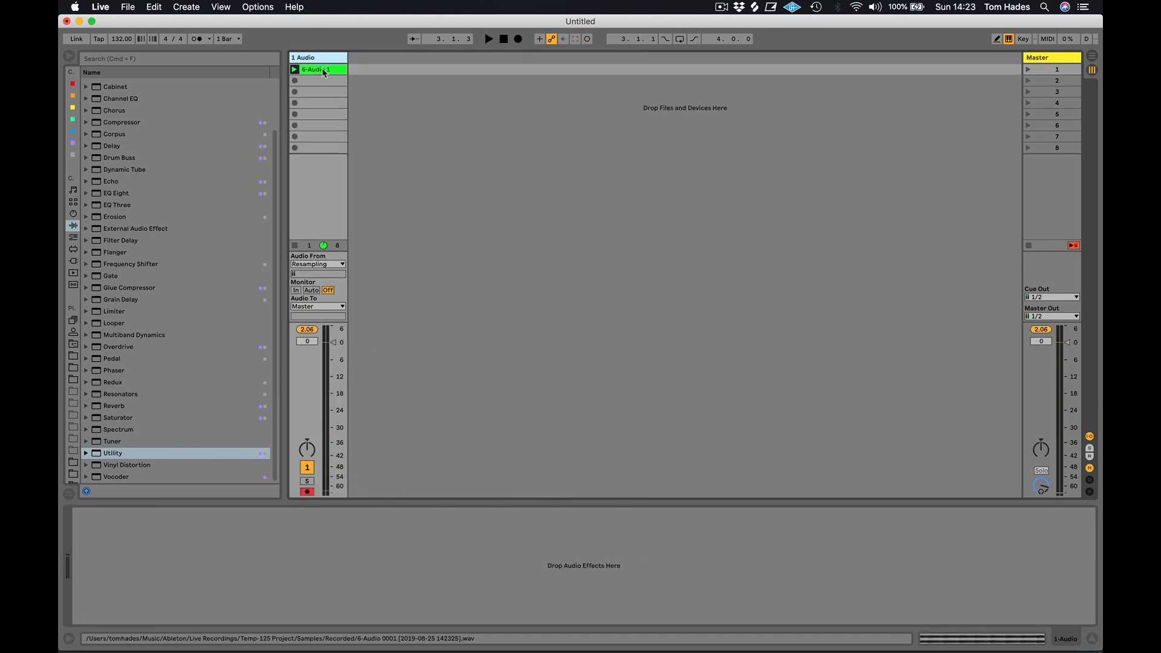
pyautogui.click(1027, 70)
pyautogui.press('space')
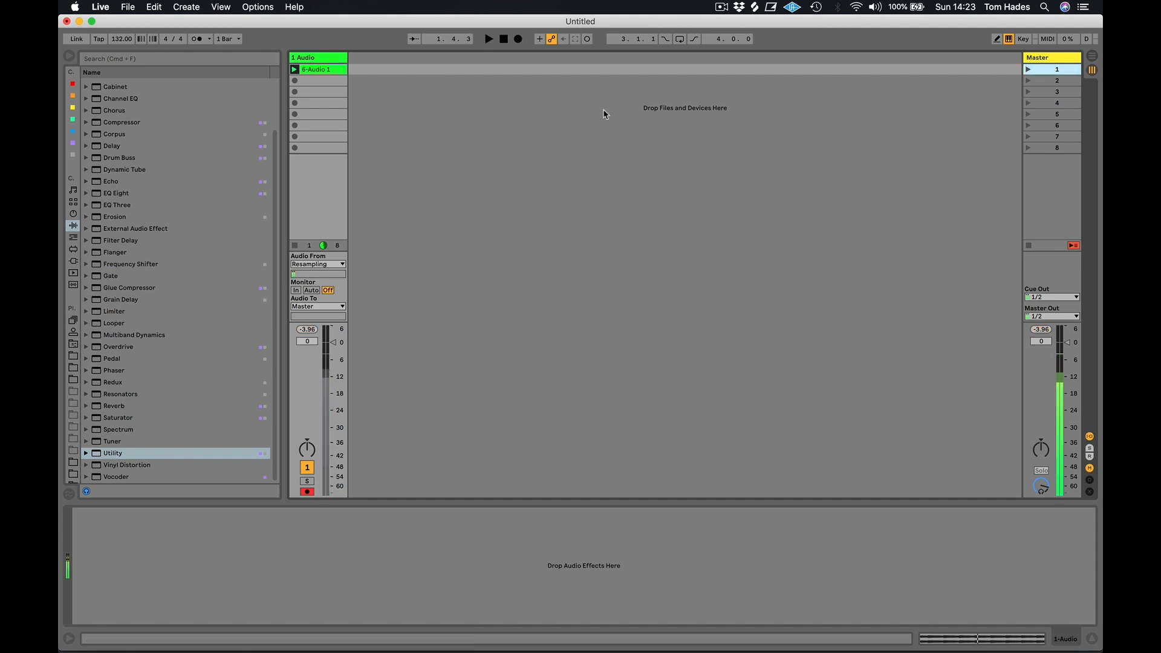
# - Open the recorded clip and examine its waveform up close between beats 1.2 and 1.3, then in full
pyautogui.click(321, 79)
pyautogui.click(321, 71)
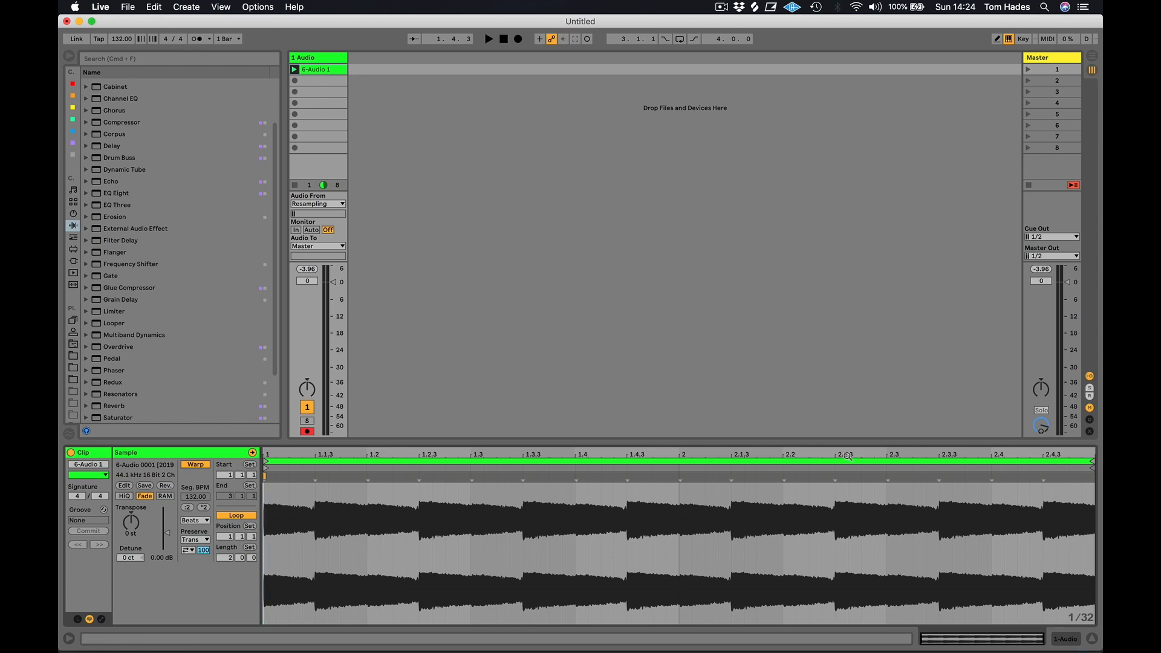
pyautogui.moveTo(368, 451); pyautogui.dragTo(367, 450)
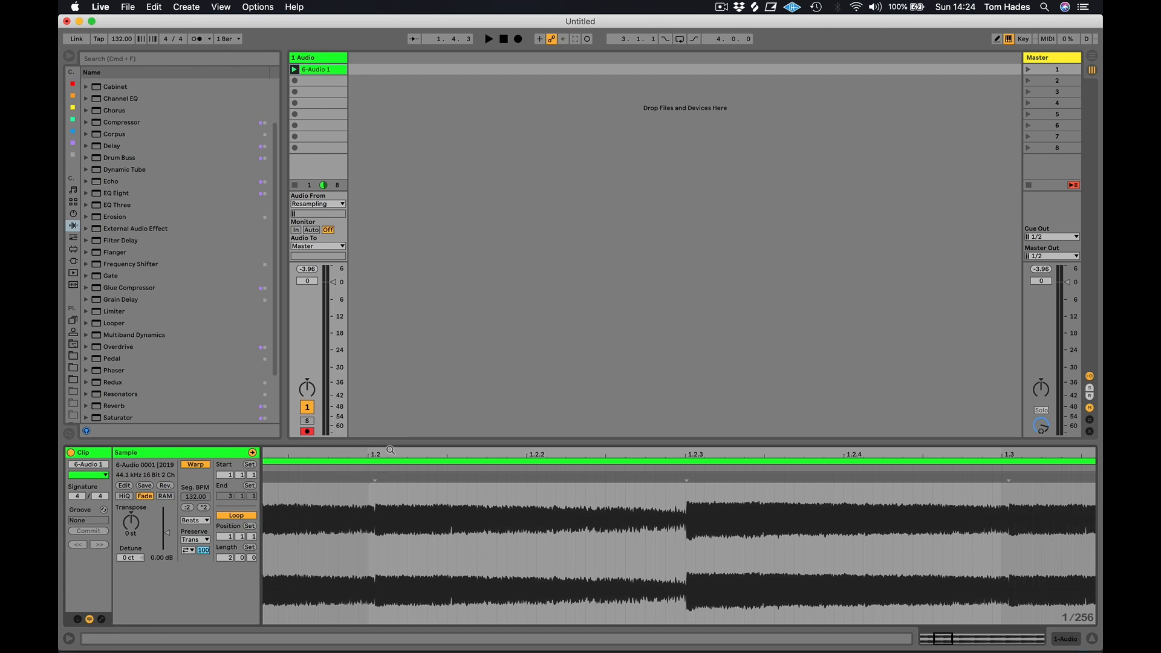
pyautogui.moveTo(389, 453); pyautogui.dragTo(389, 418)
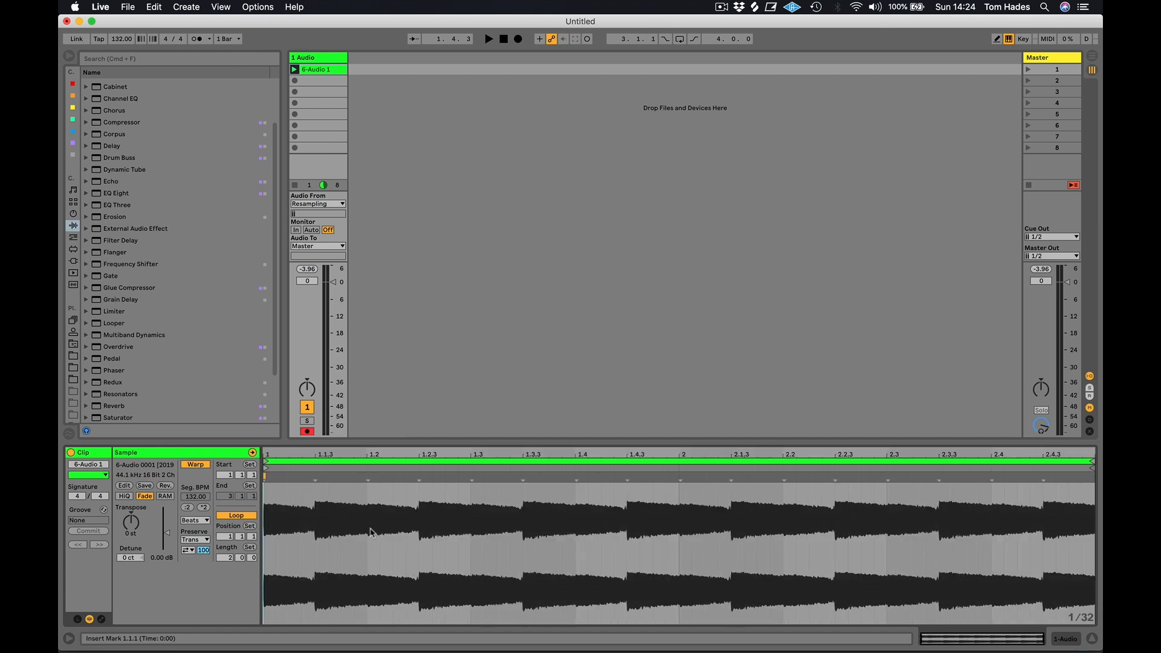